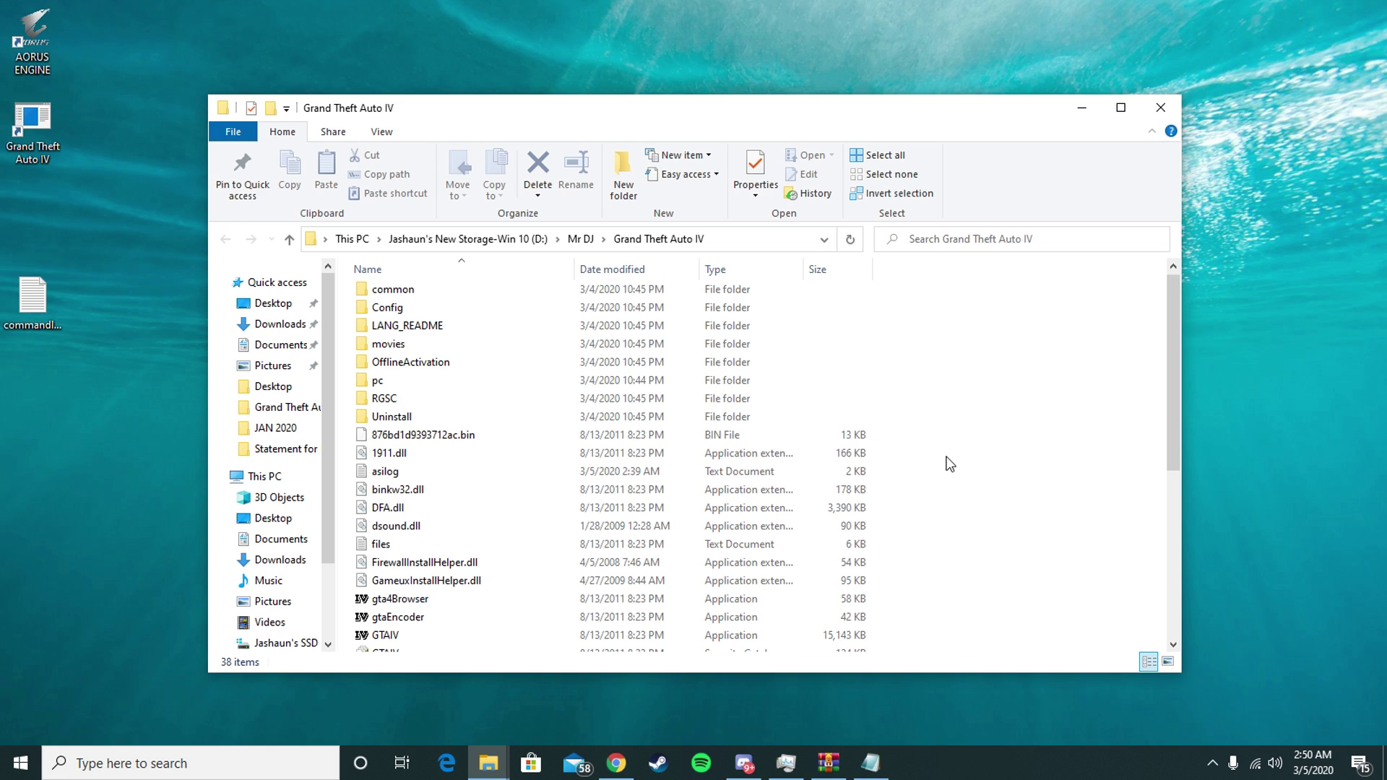
Bring up the context menu on empty space in the Grand Theft Auto IV folder to add a new item.
right_click(947, 457)
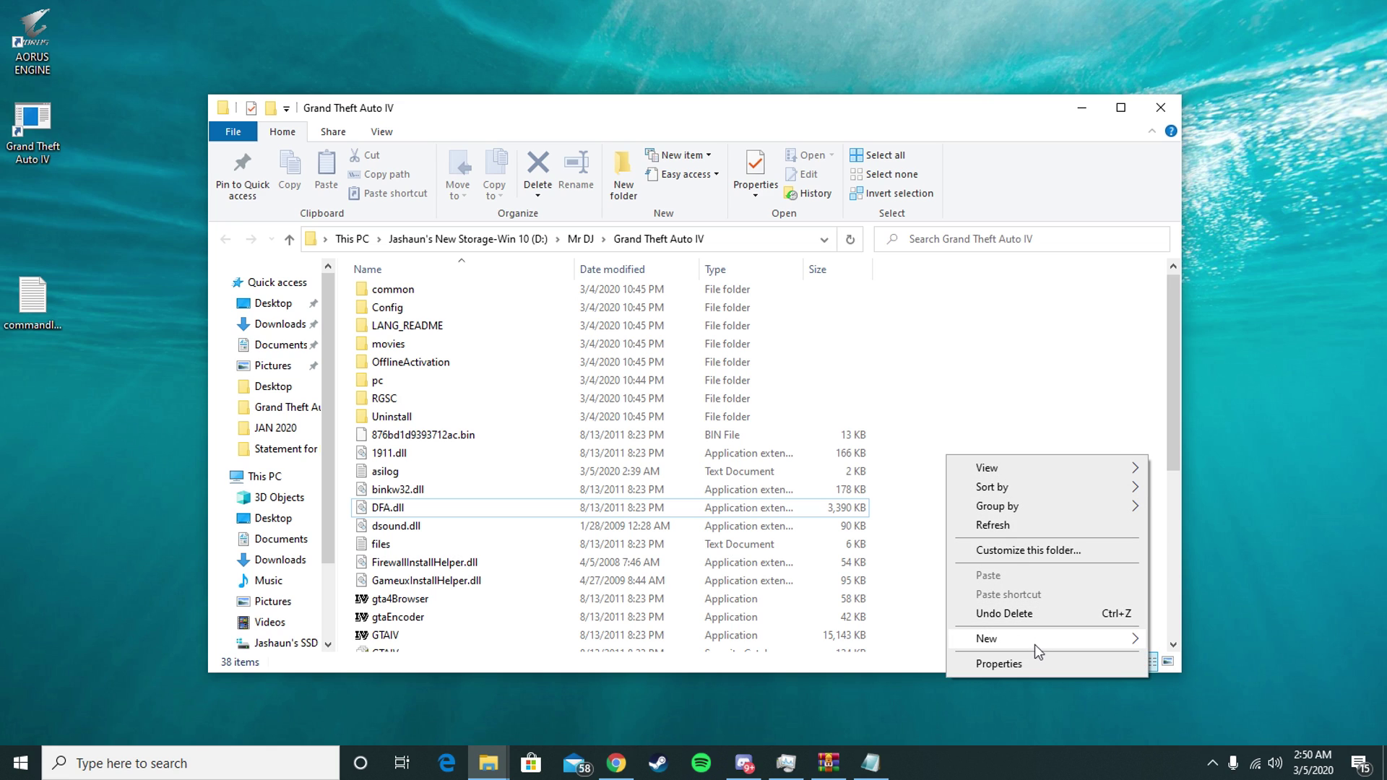
Create a new text document named commandline.txt in the game folder and open it in Notepad.
mouse_move(1045, 638)
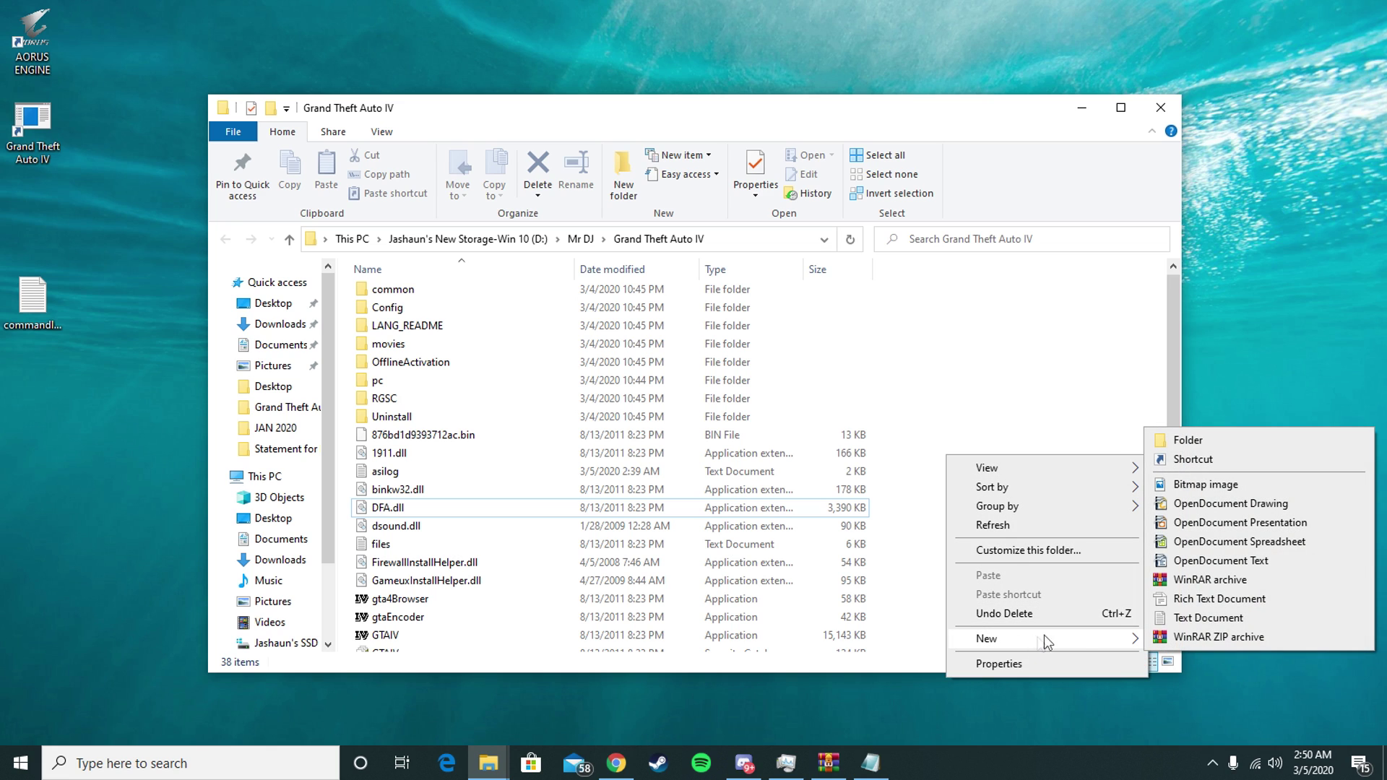
click(1216, 623)
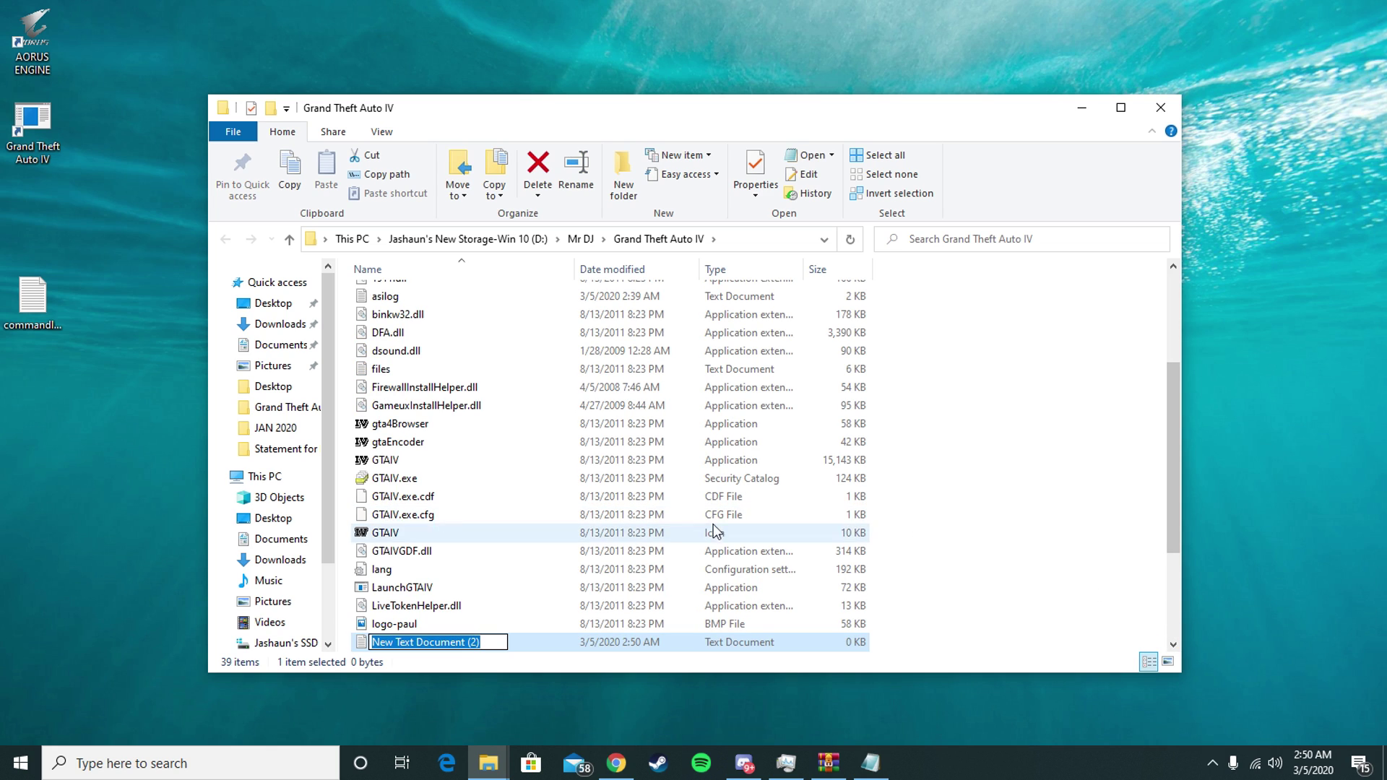
text(comm)
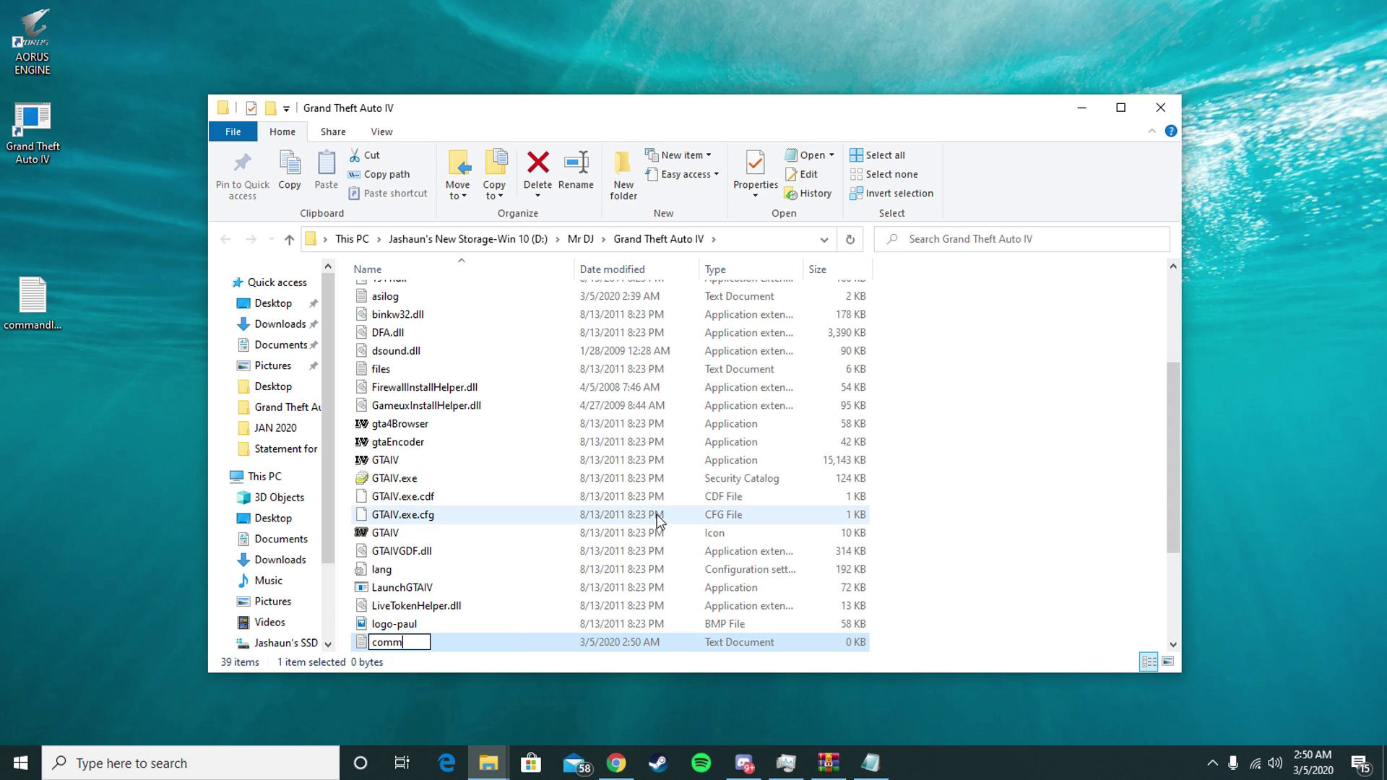
text(andline.txt)
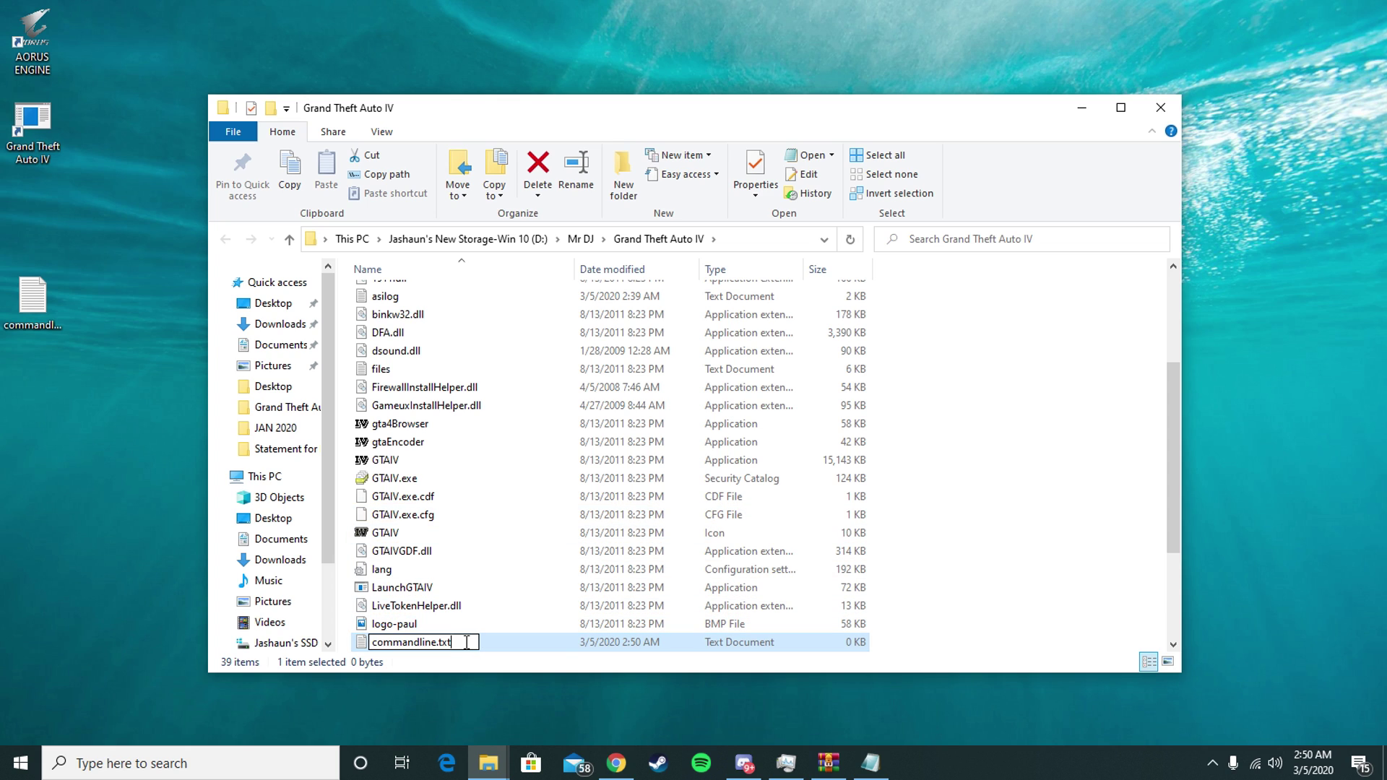
drag(470, 641, 361, 643)
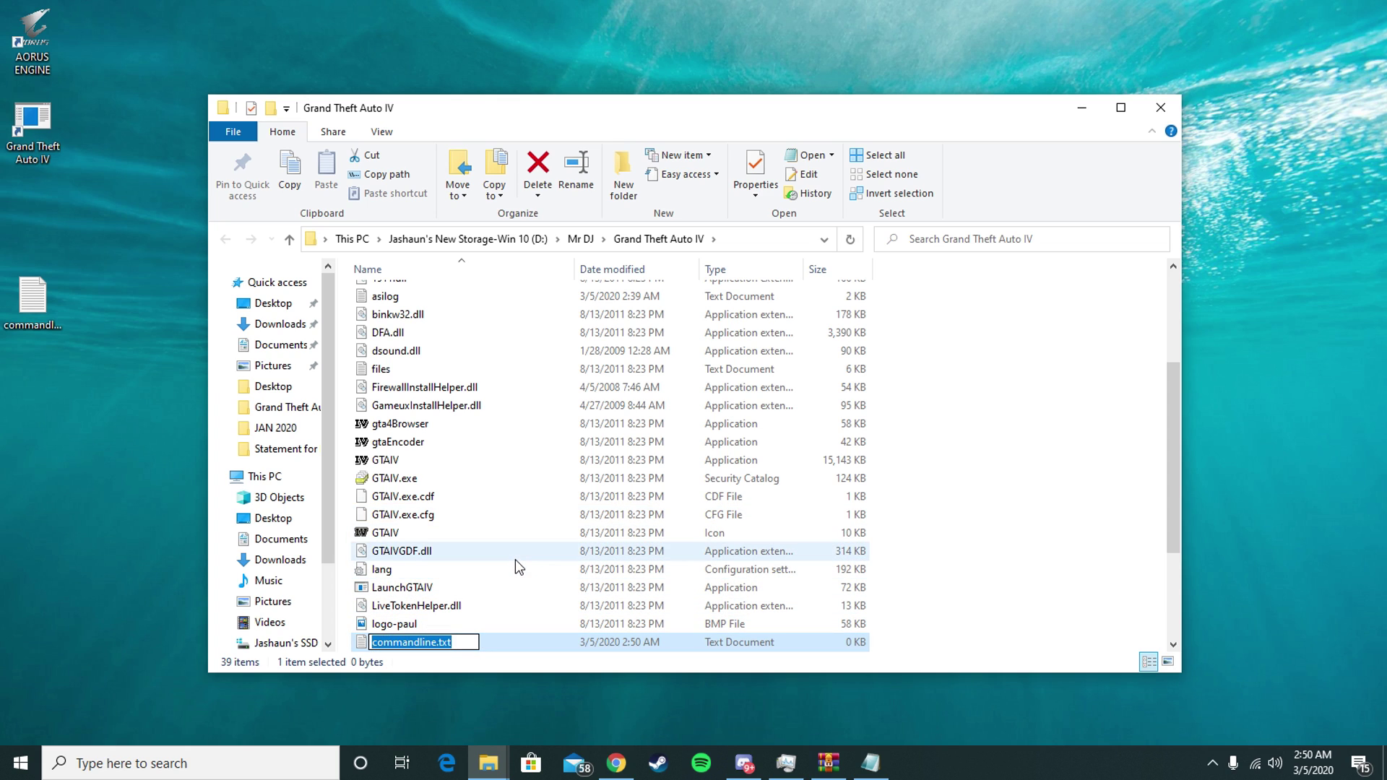
click(556, 500)
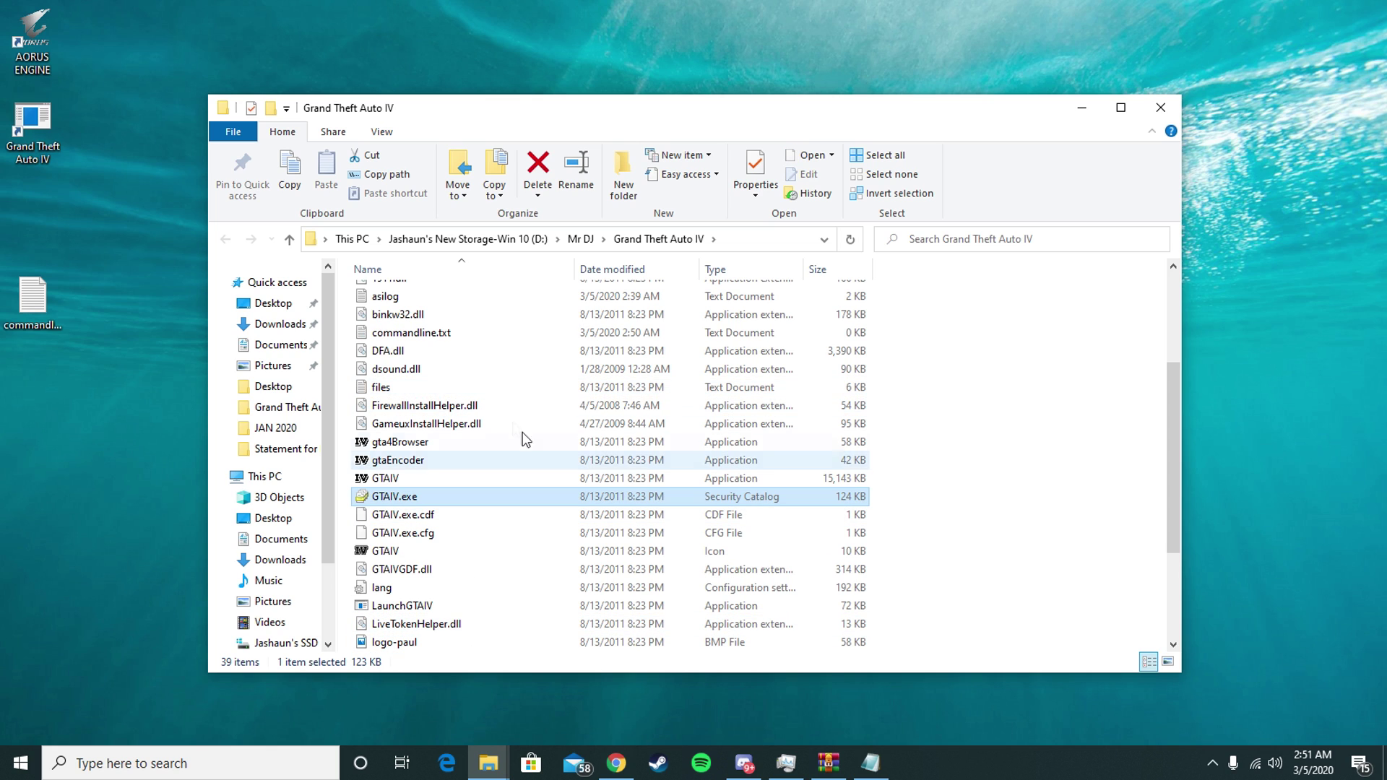
click(462, 332)
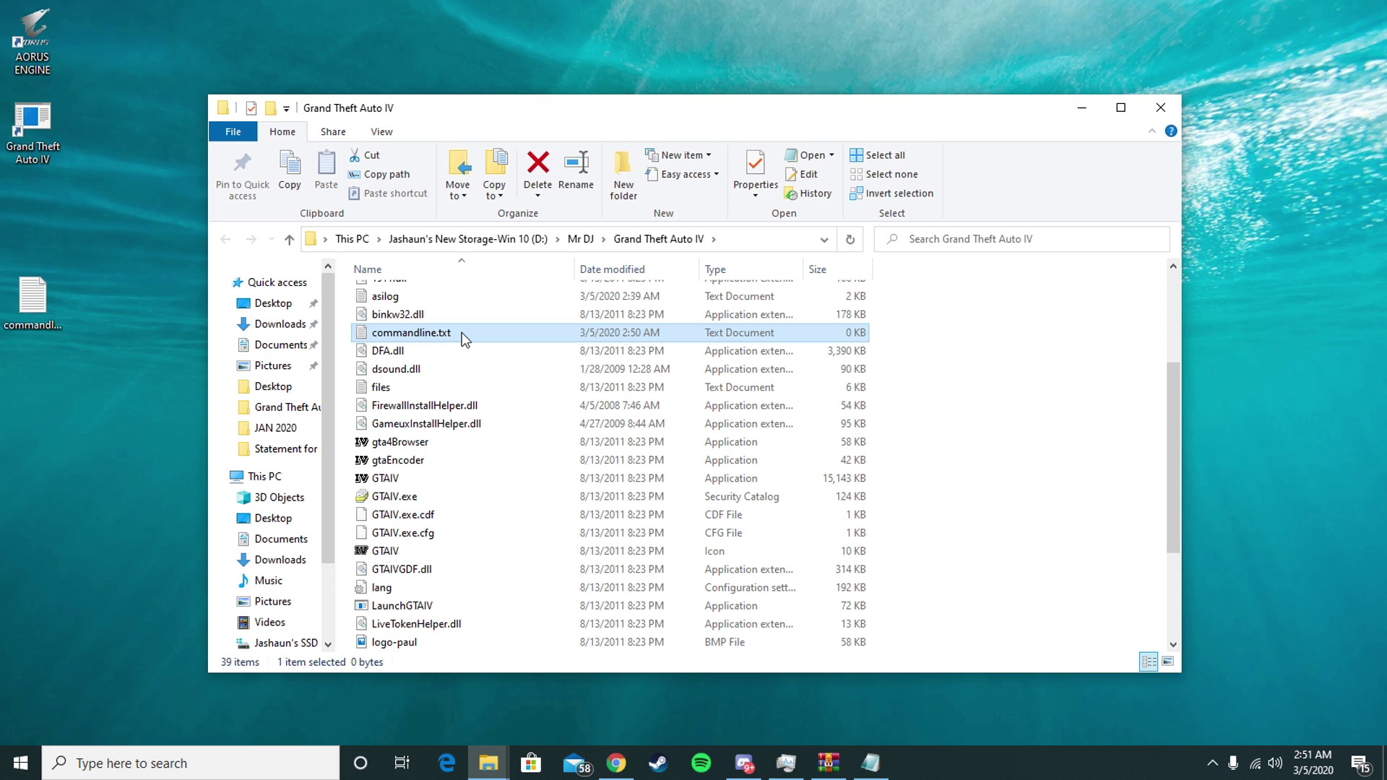
double_click(466, 336)
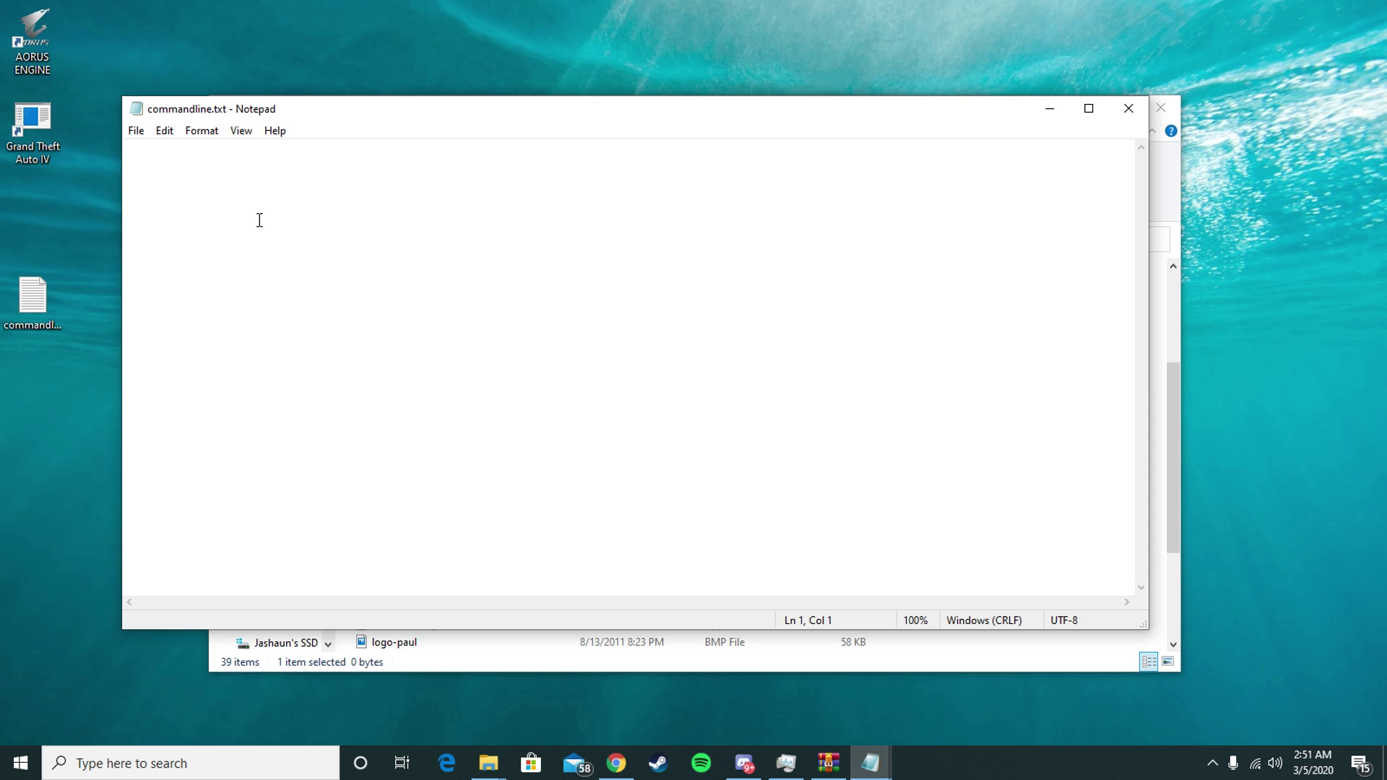
Paste -availablevidmem 30.0, -norestrictions and -nomemrestrict into commandline.txt and save the file.
text(-availablevidmem 30.0 -norestrictions -nomemrestrict)
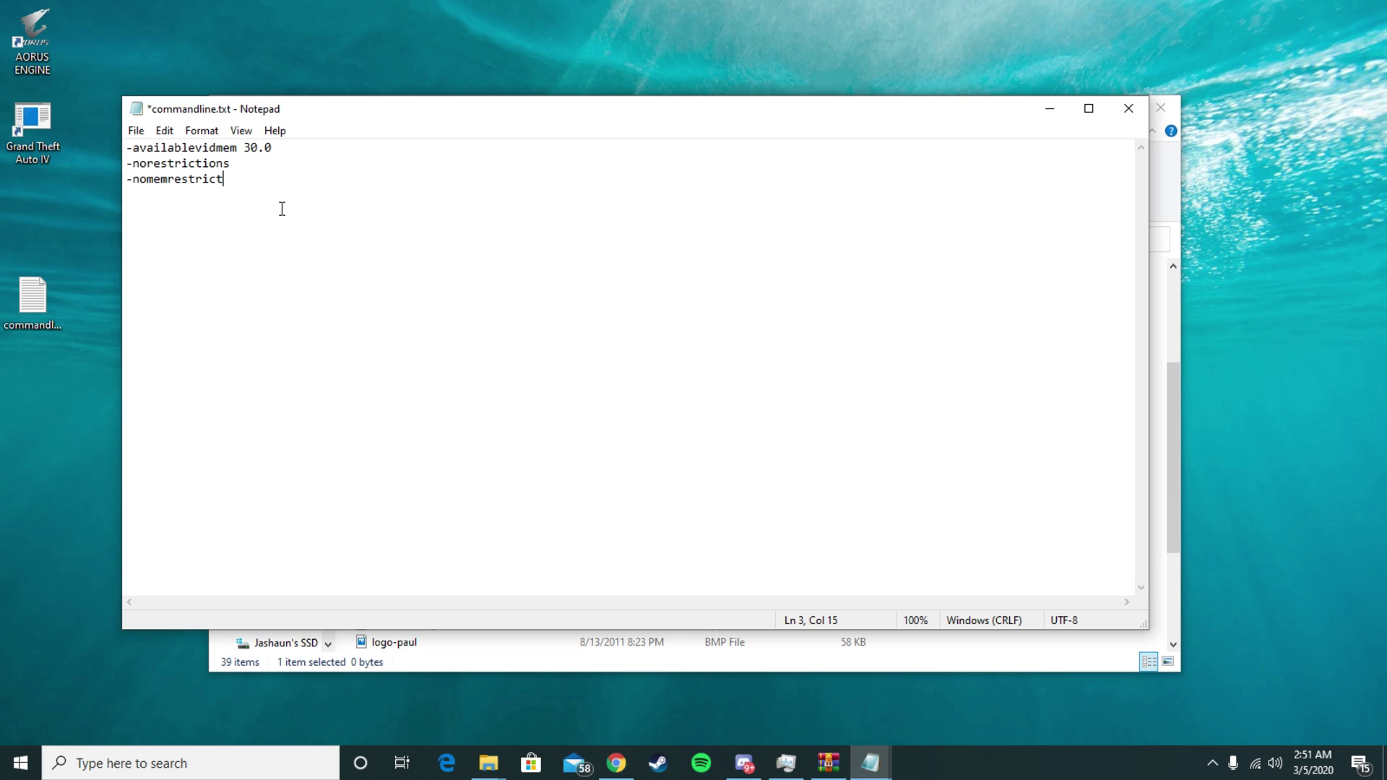
click(136, 130)
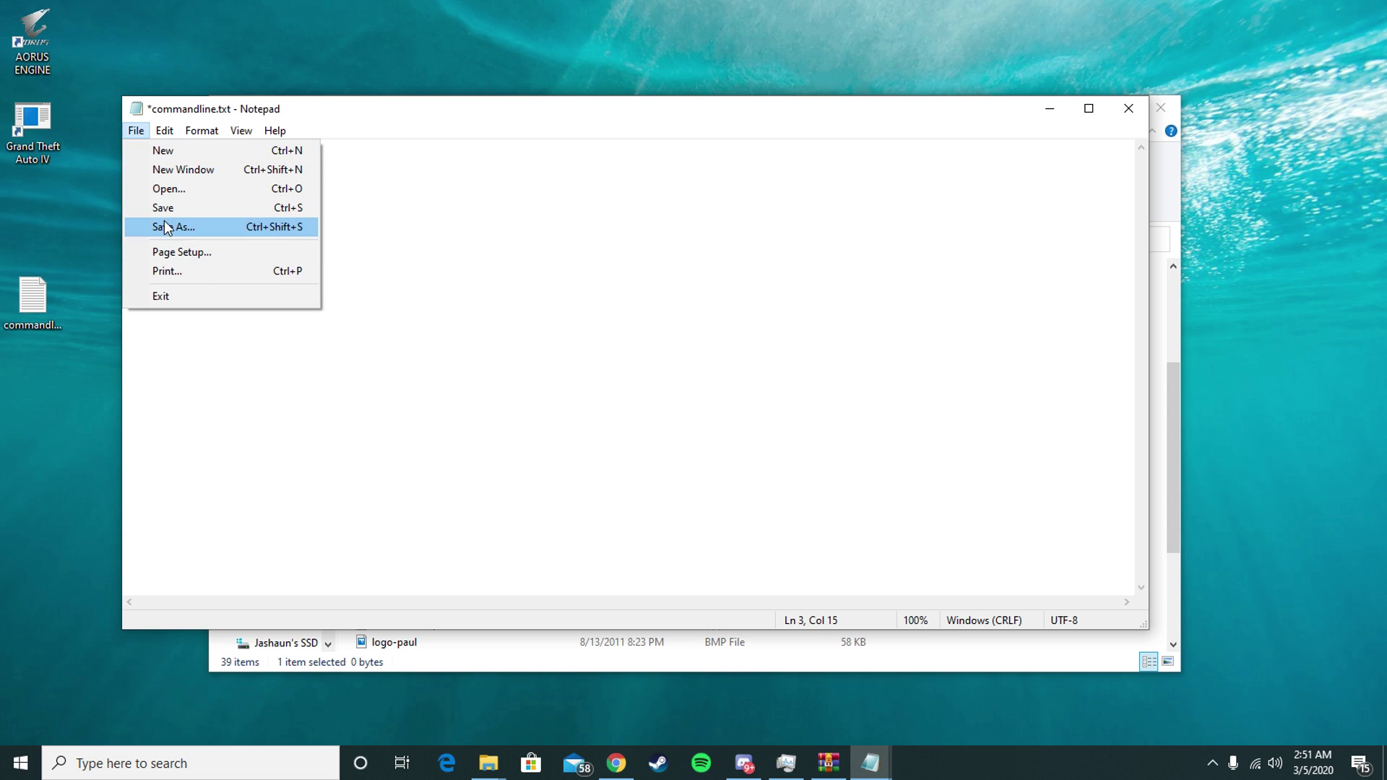
click(185, 208)
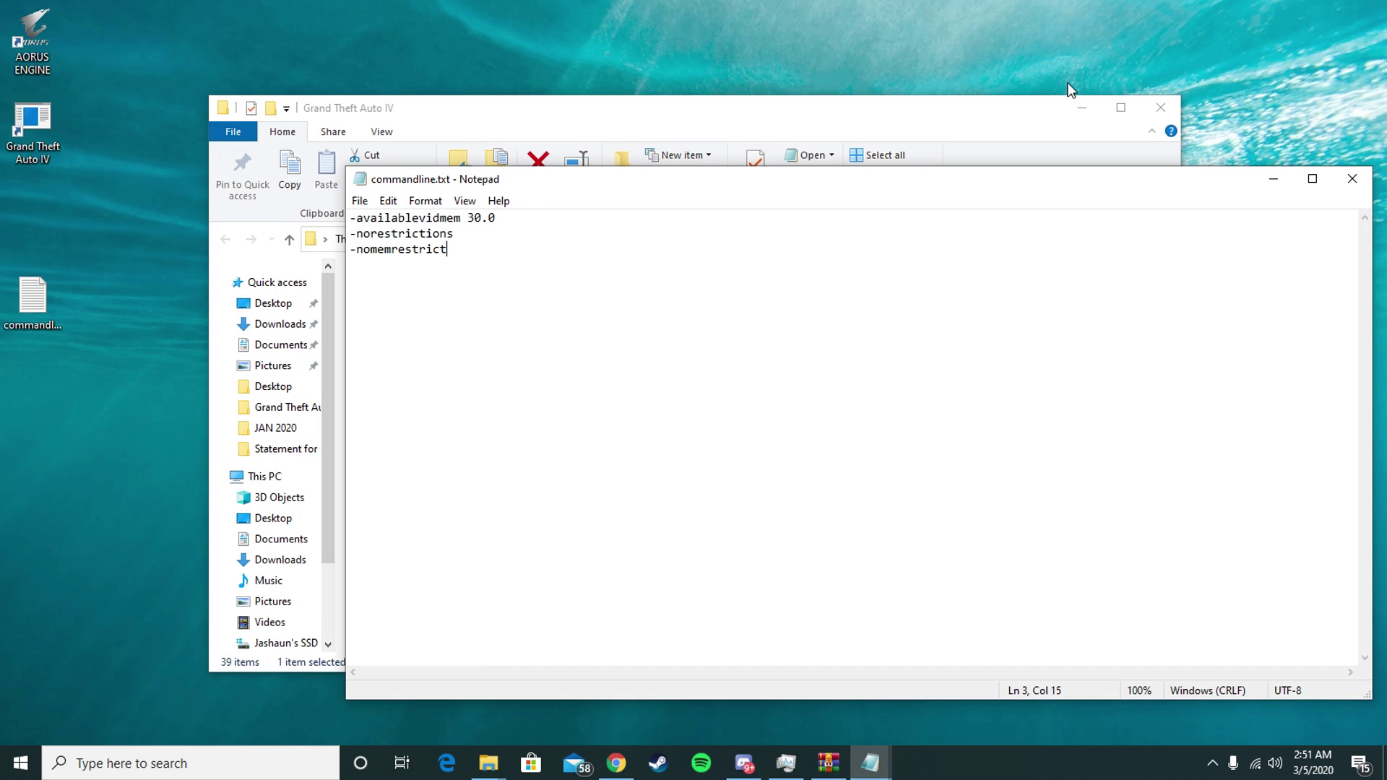
click(1075, 108)
click(44, 146)
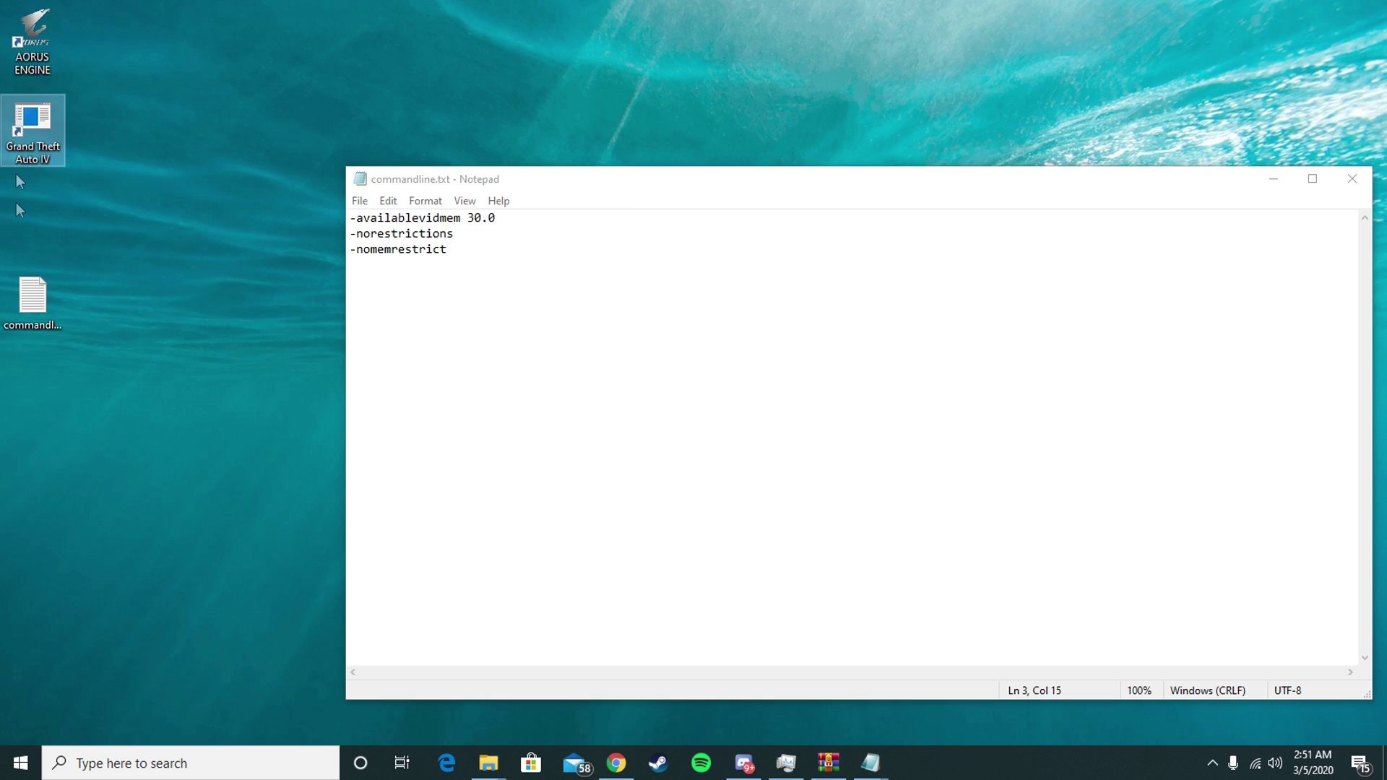
Open the Grand Theft Auto IV shortcut's Properties with the cursor at the end of its Target path.
right_click(40, 124)
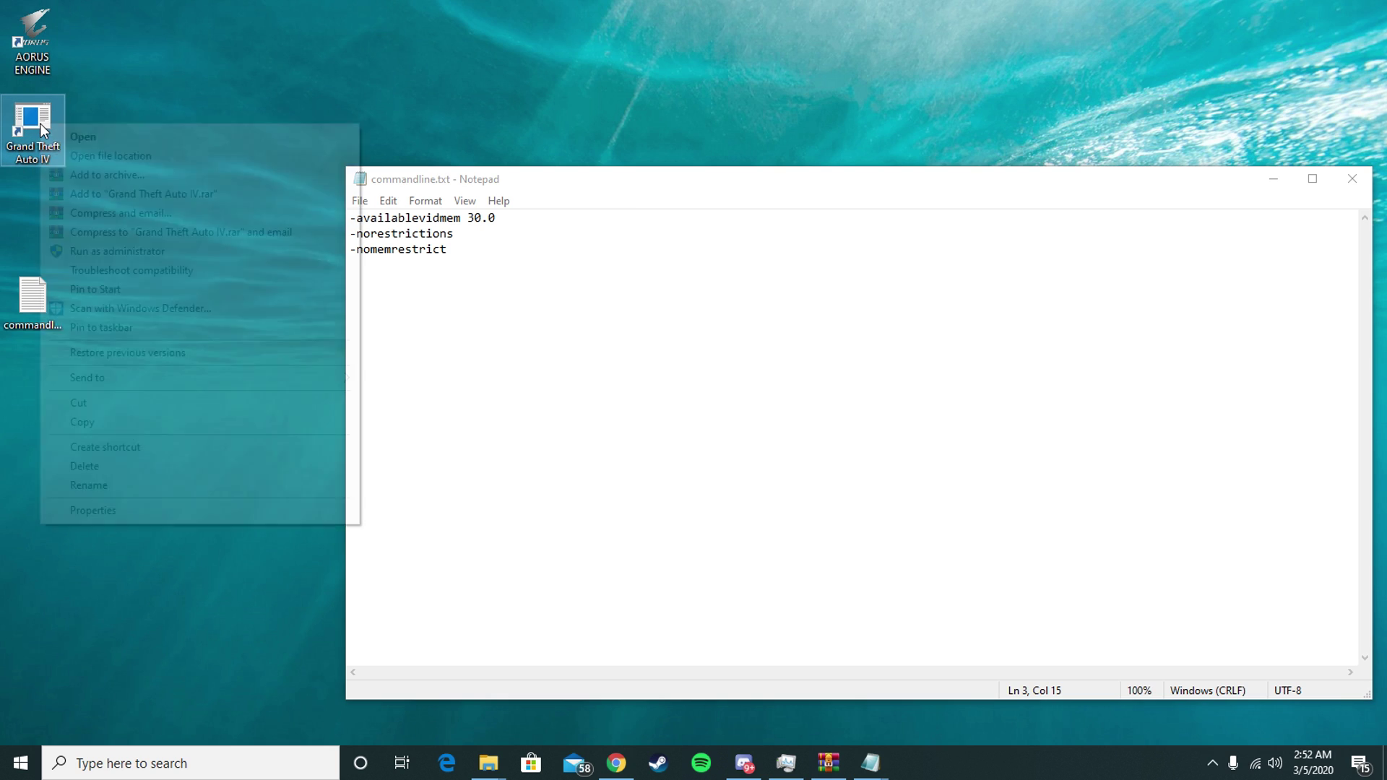
click(182, 510)
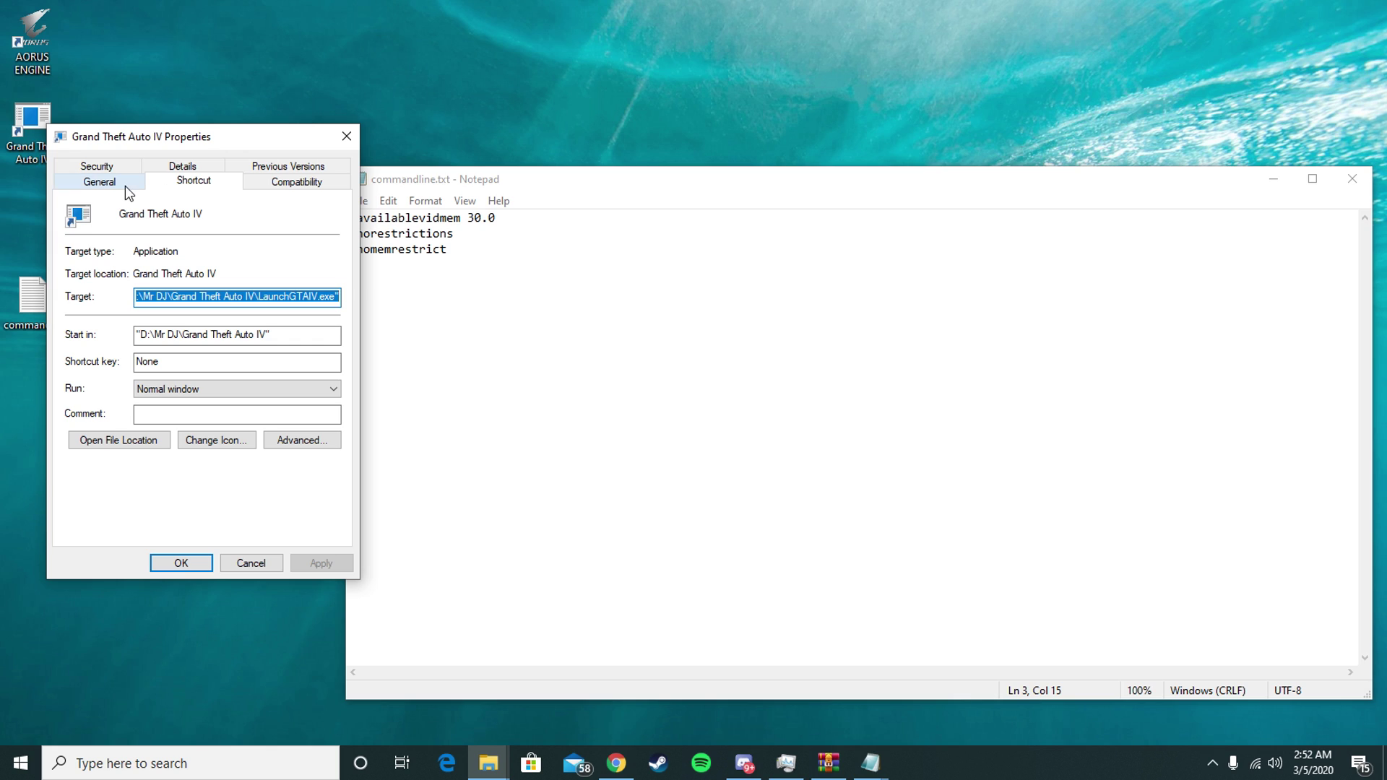
click(204, 182)
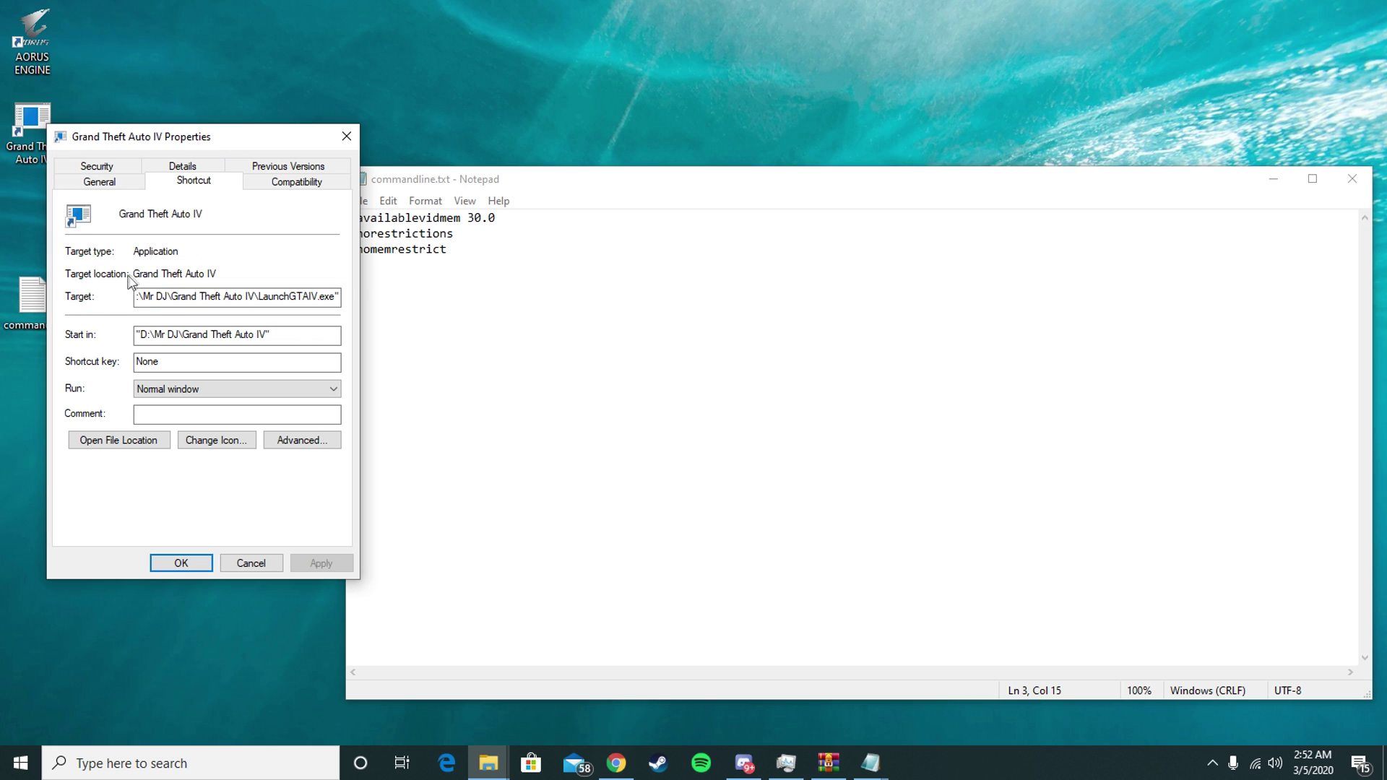
click(163, 300)
click(164, 300)
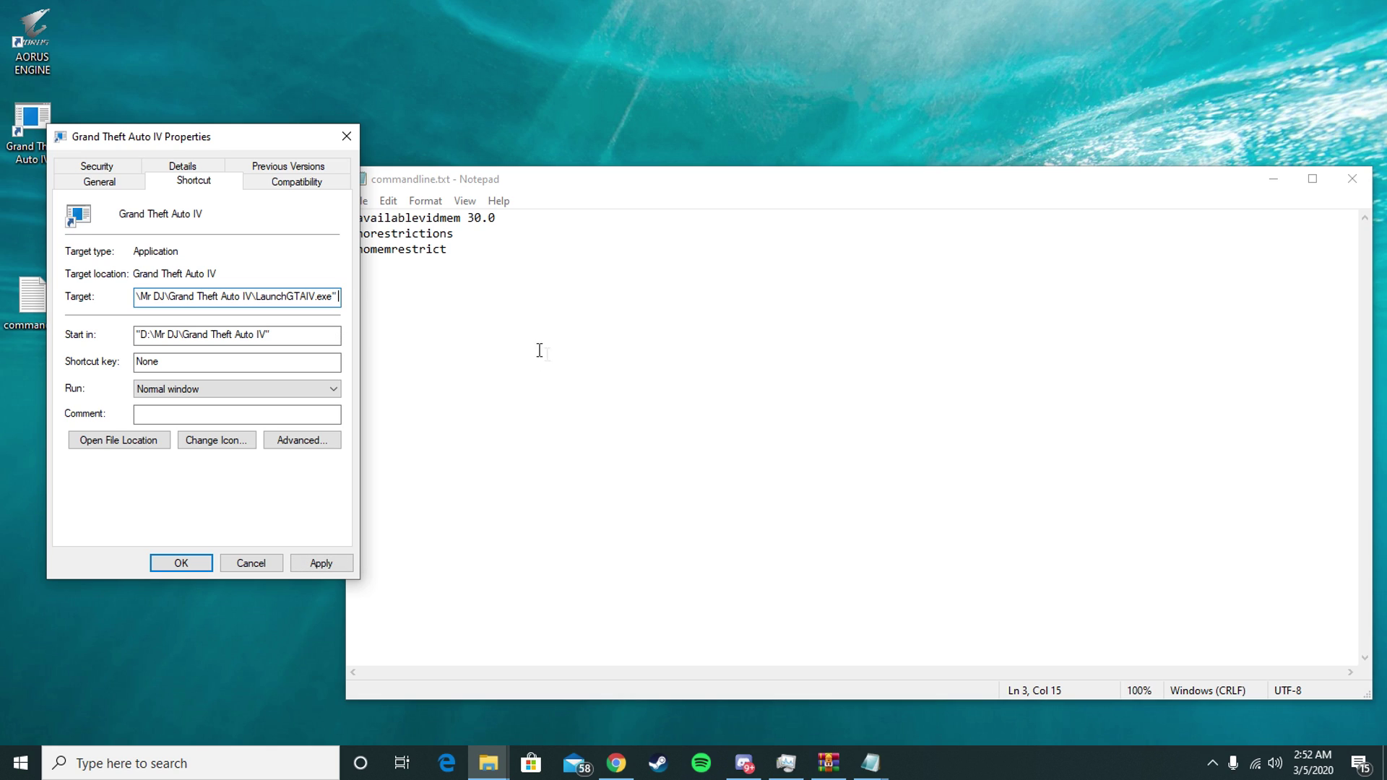
drag(499, 184, 376, 201)
key(ctrl+c)
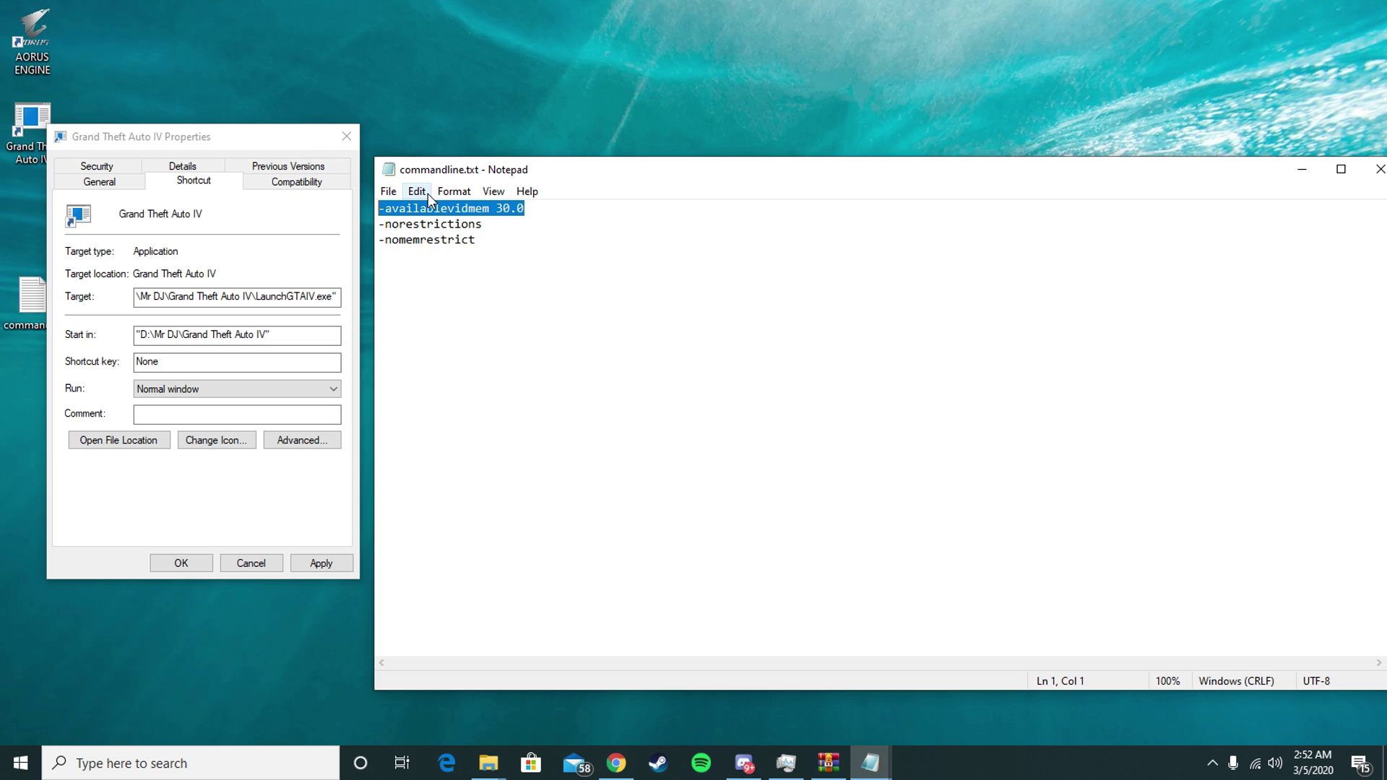
click(336, 296)
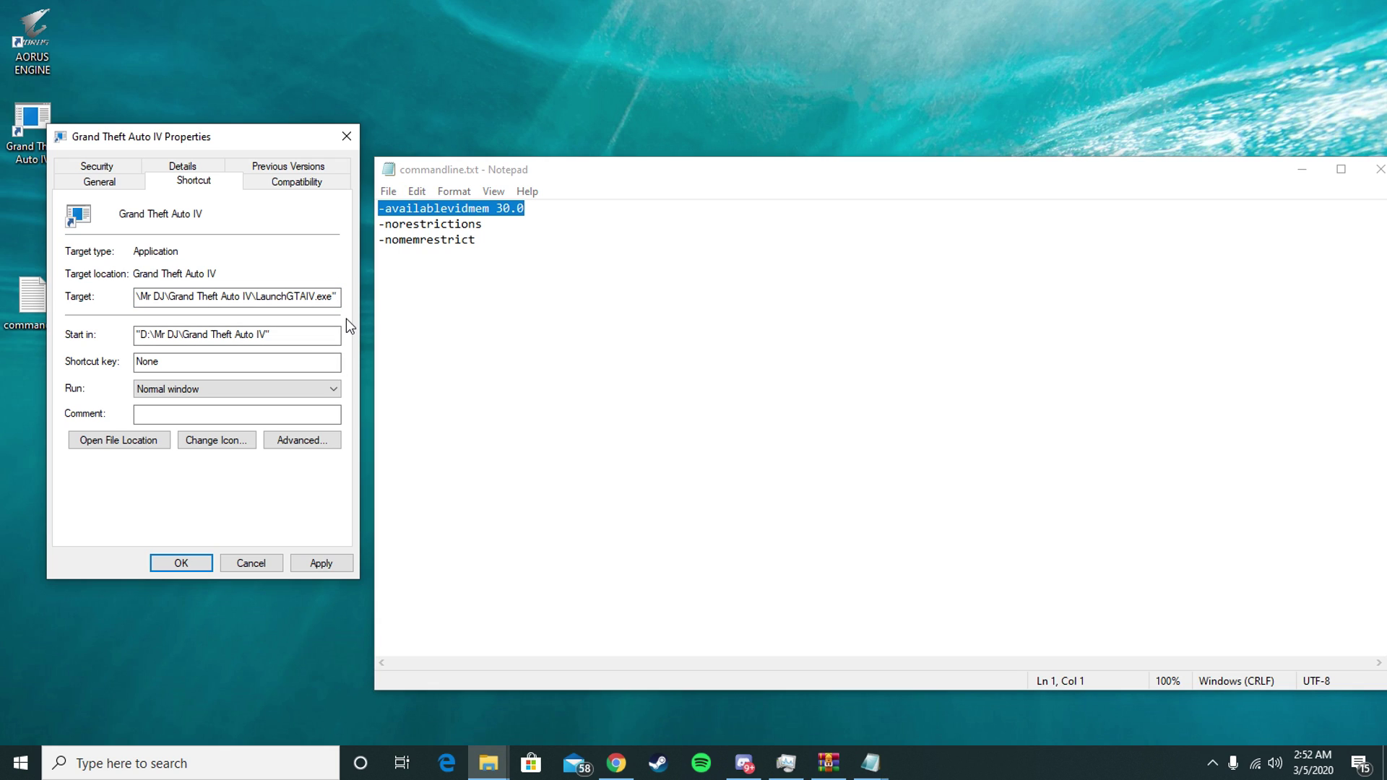
Append -availablevidmem 30.0 and -norestrictions from commandline.txt to the shortcut's Target.
key(ctrl+v)
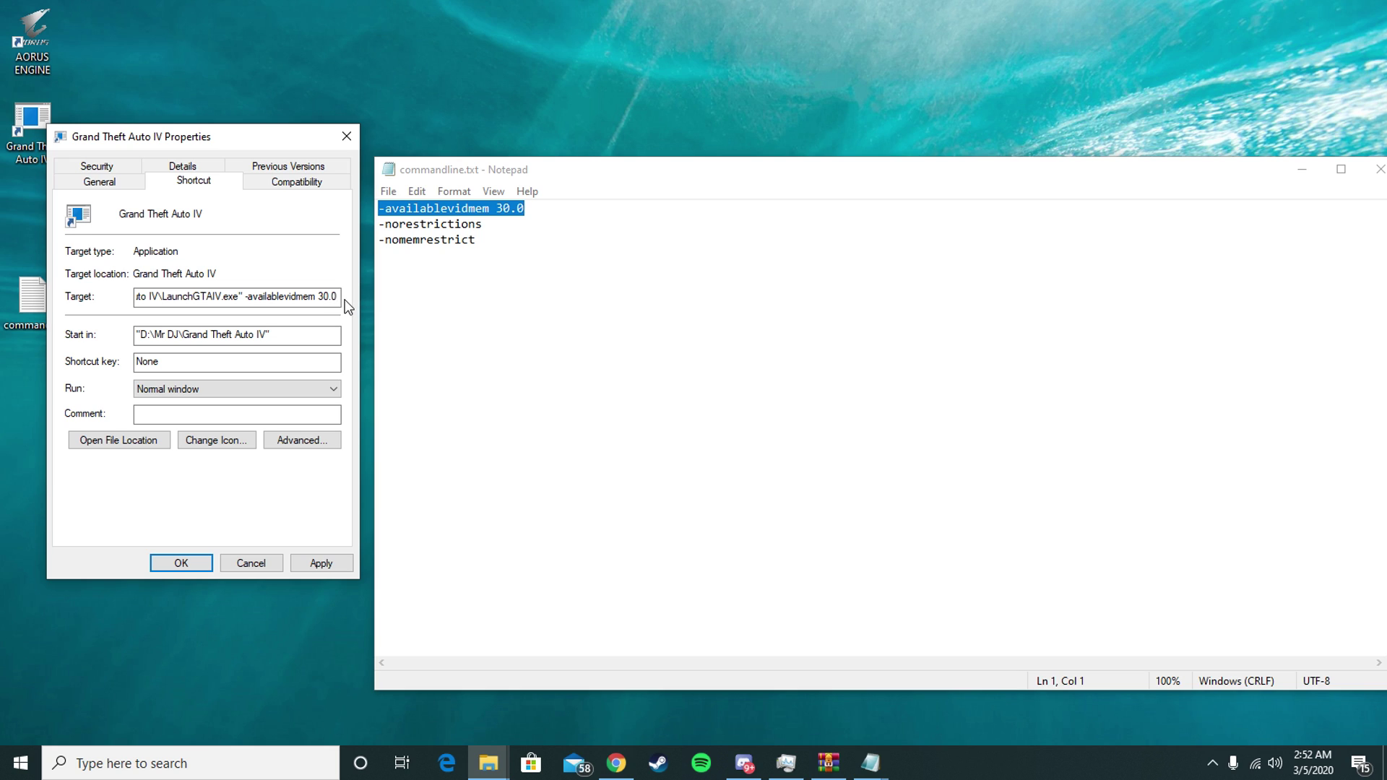
drag(481, 225, 381, 224)
right_click(381, 224)
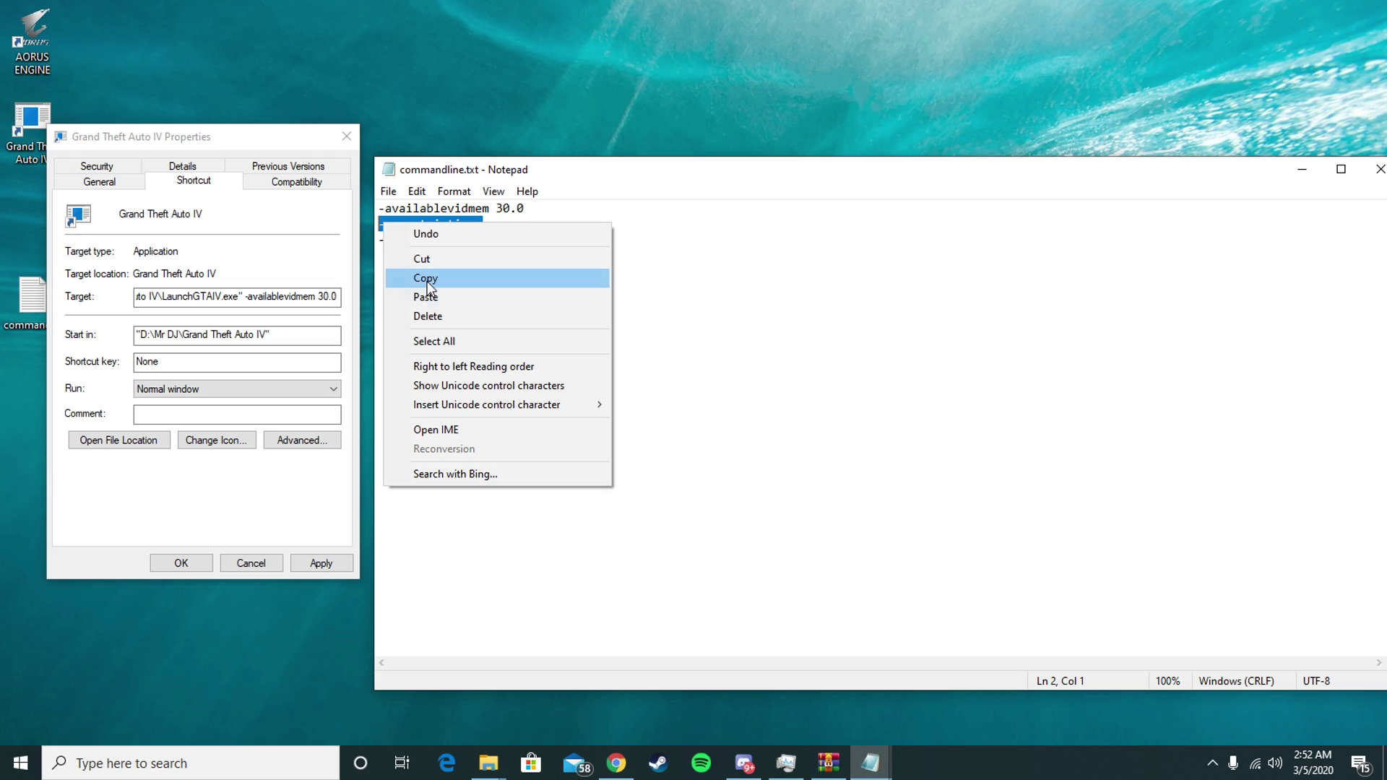
click(462, 279)
click(337, 296)
click(336, 296)
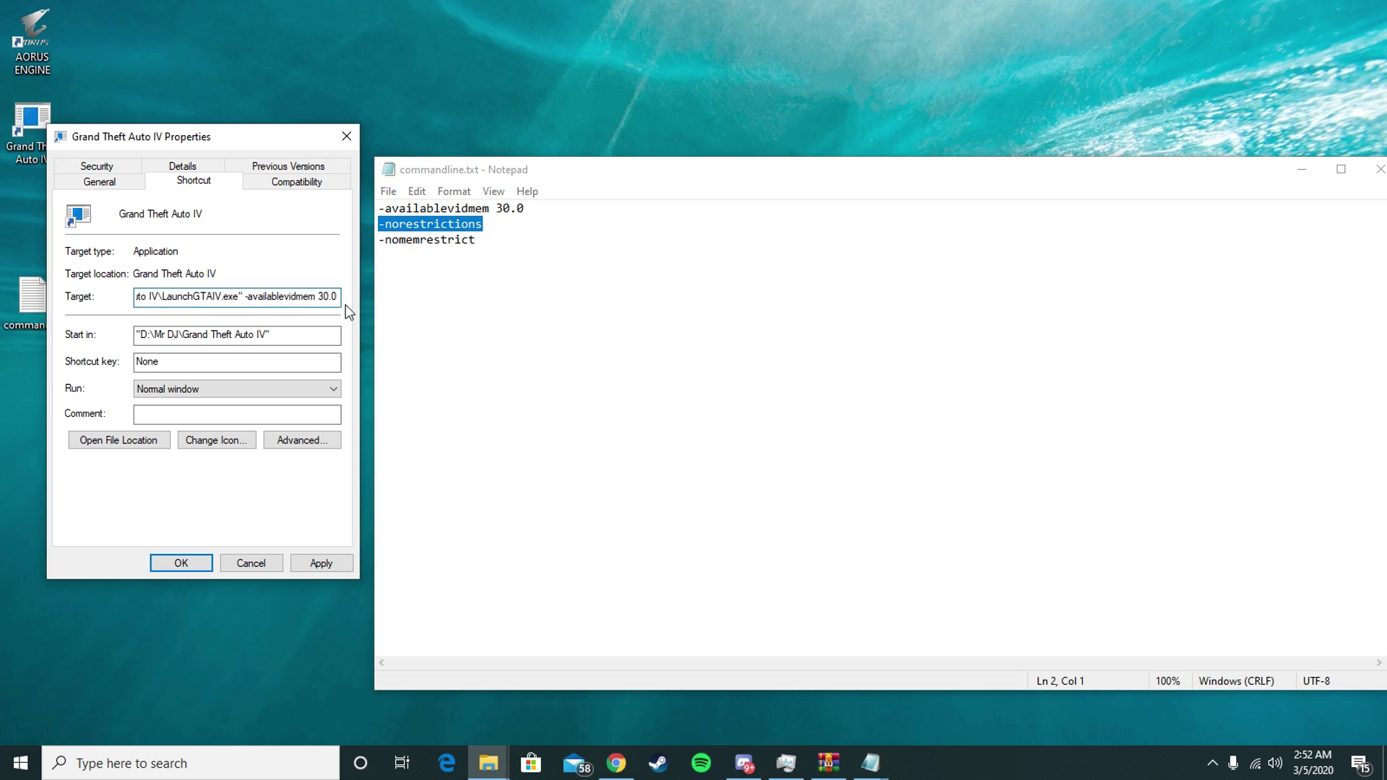
key(ctrl+v)
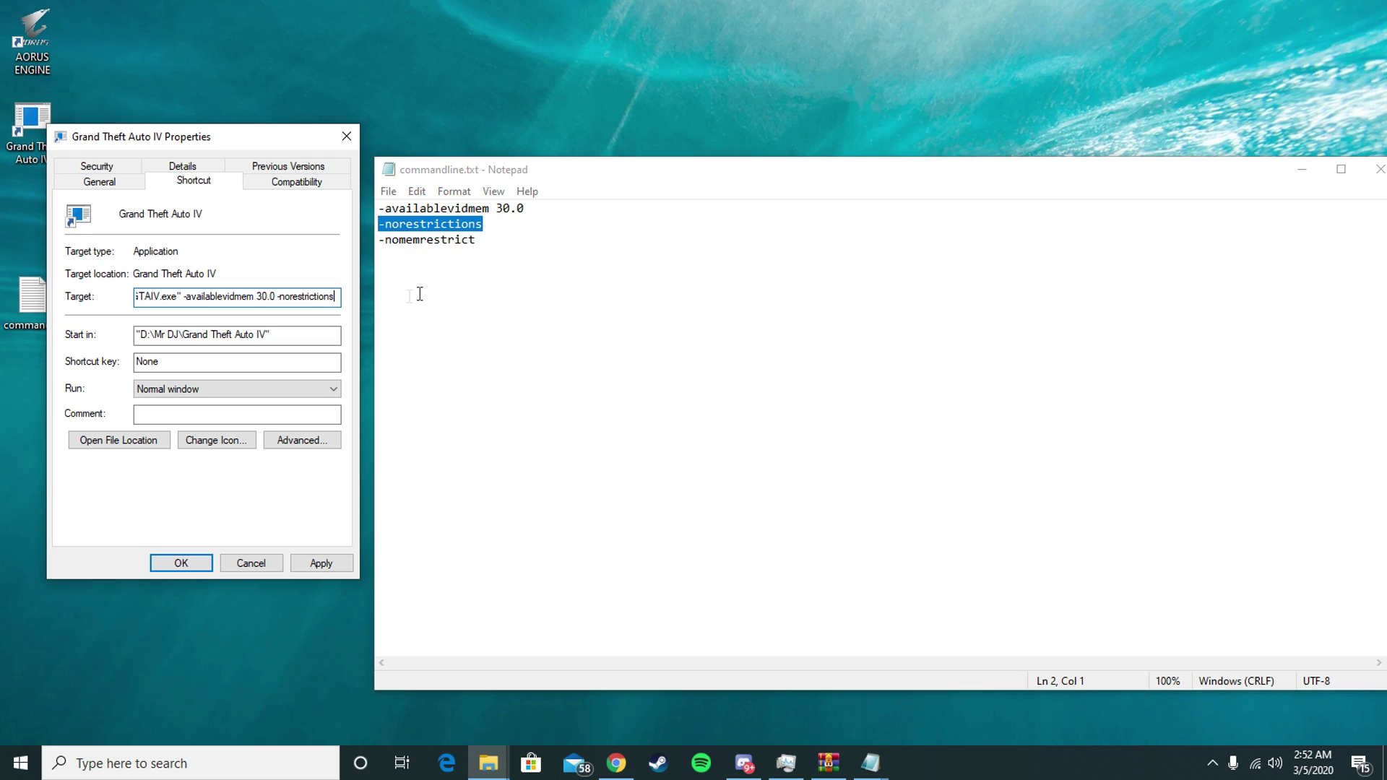
Append -nomemrestrict to the Target as well and apply the change.
click(487, 249)
drag(486, 249, 380, 242)
right_click(393, 239)
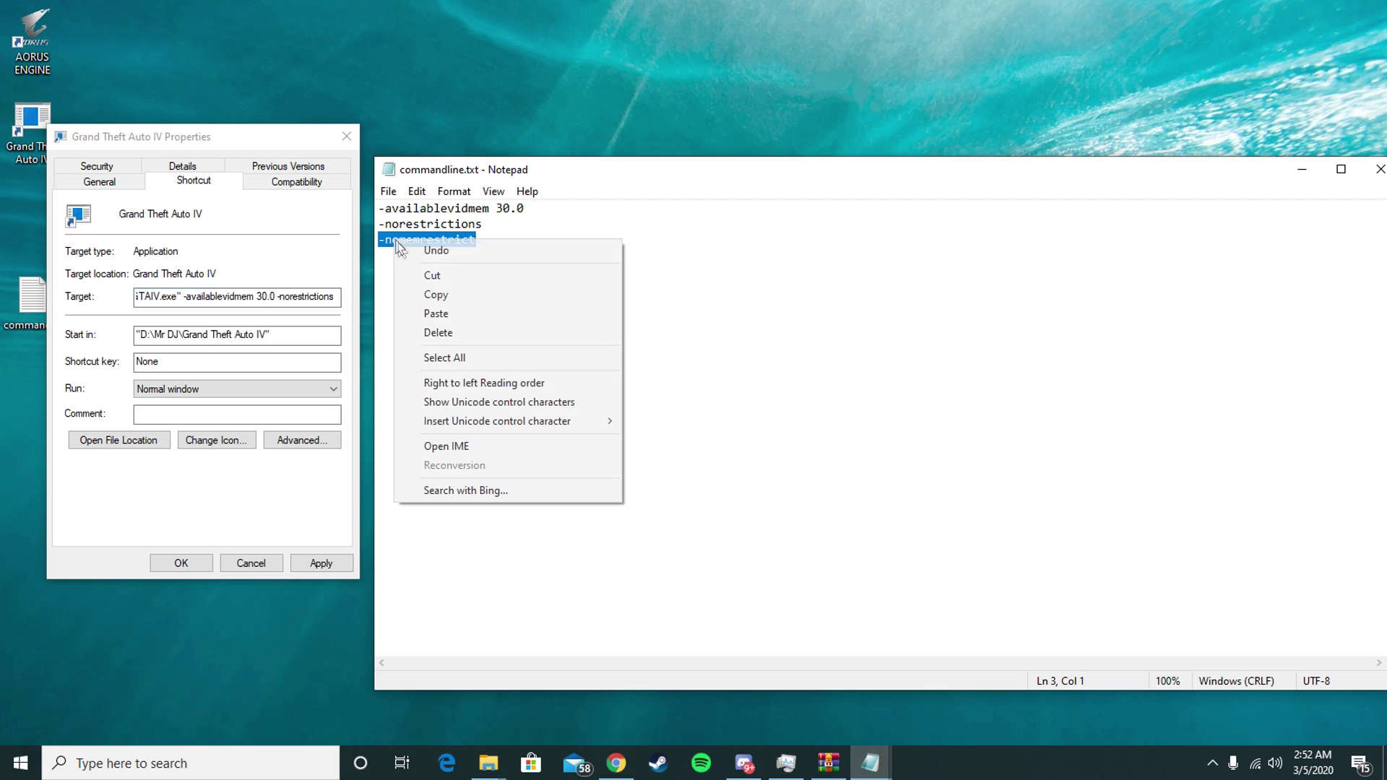
click(437, 296)
click(337, 298)
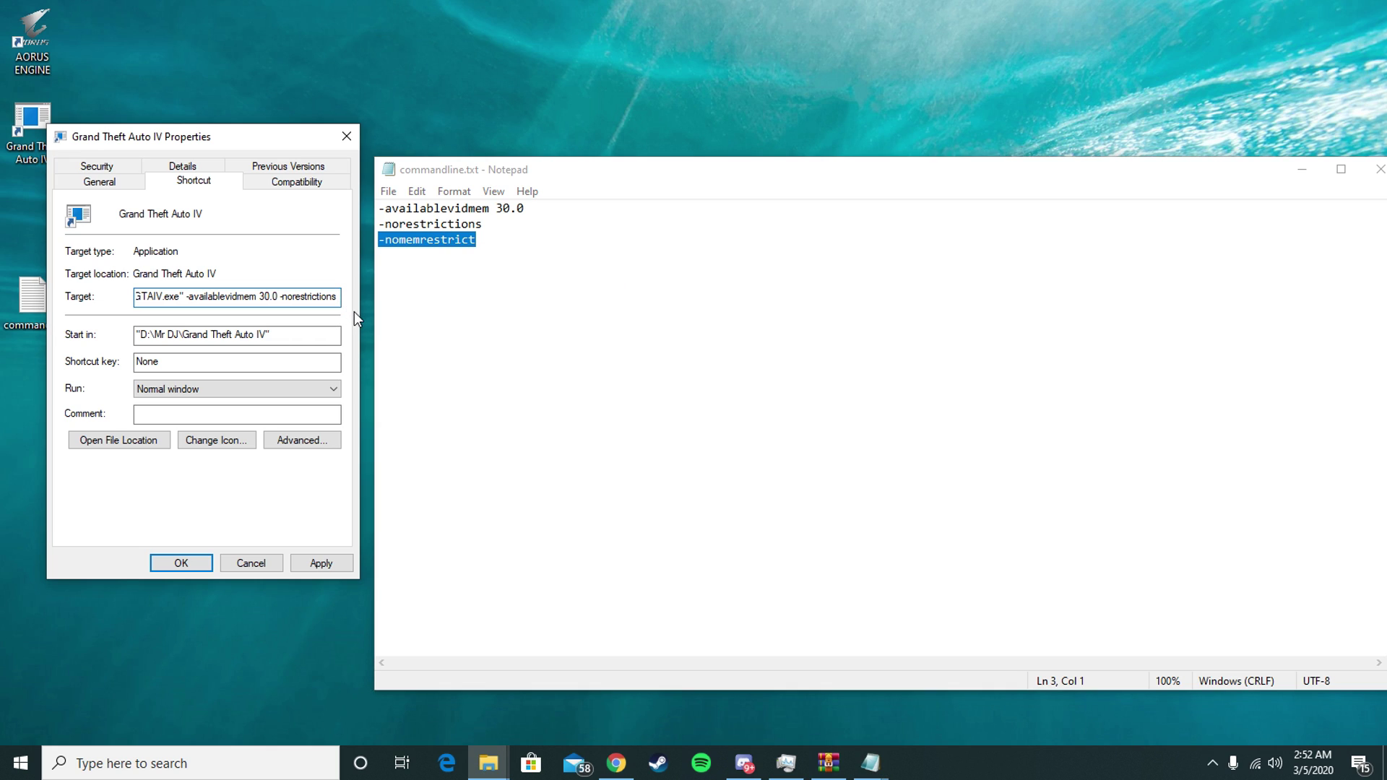
key(ctrl+v)
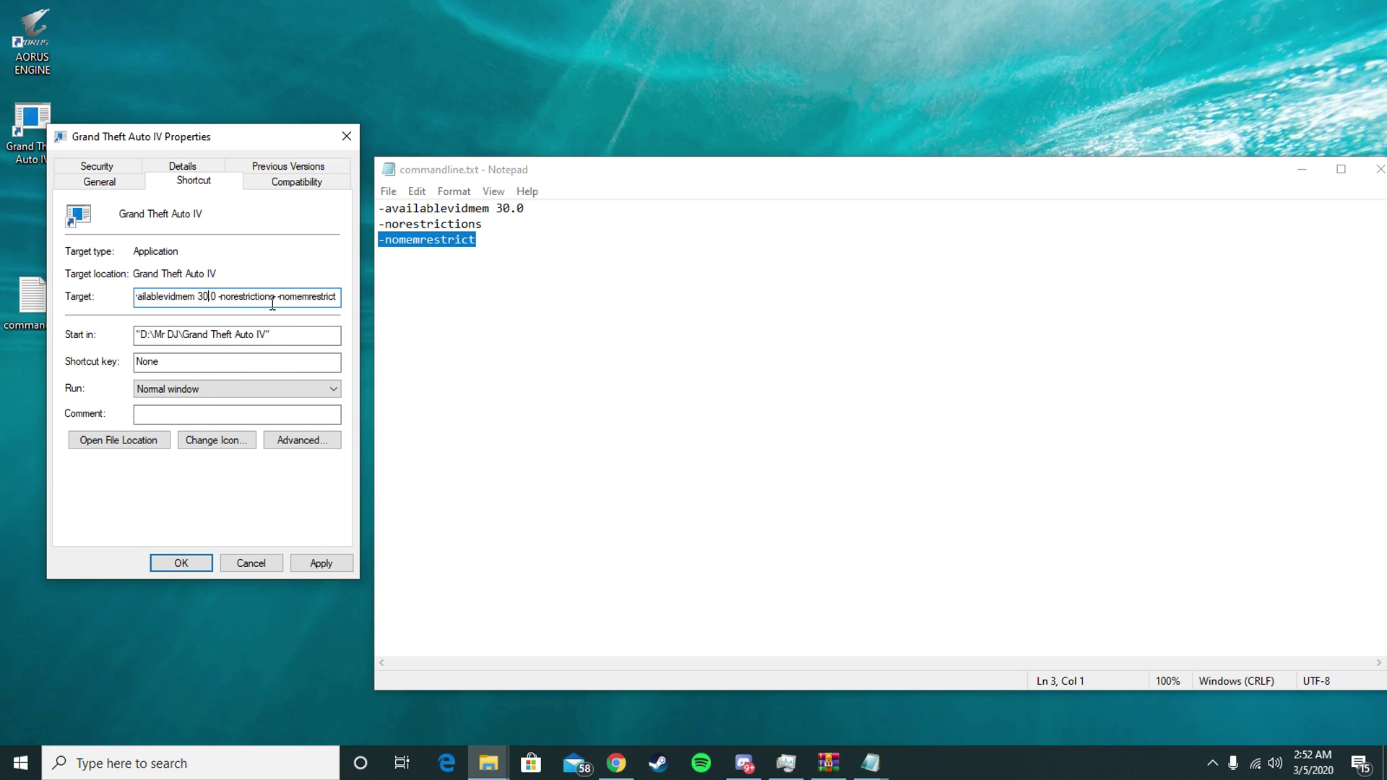
key(Home)
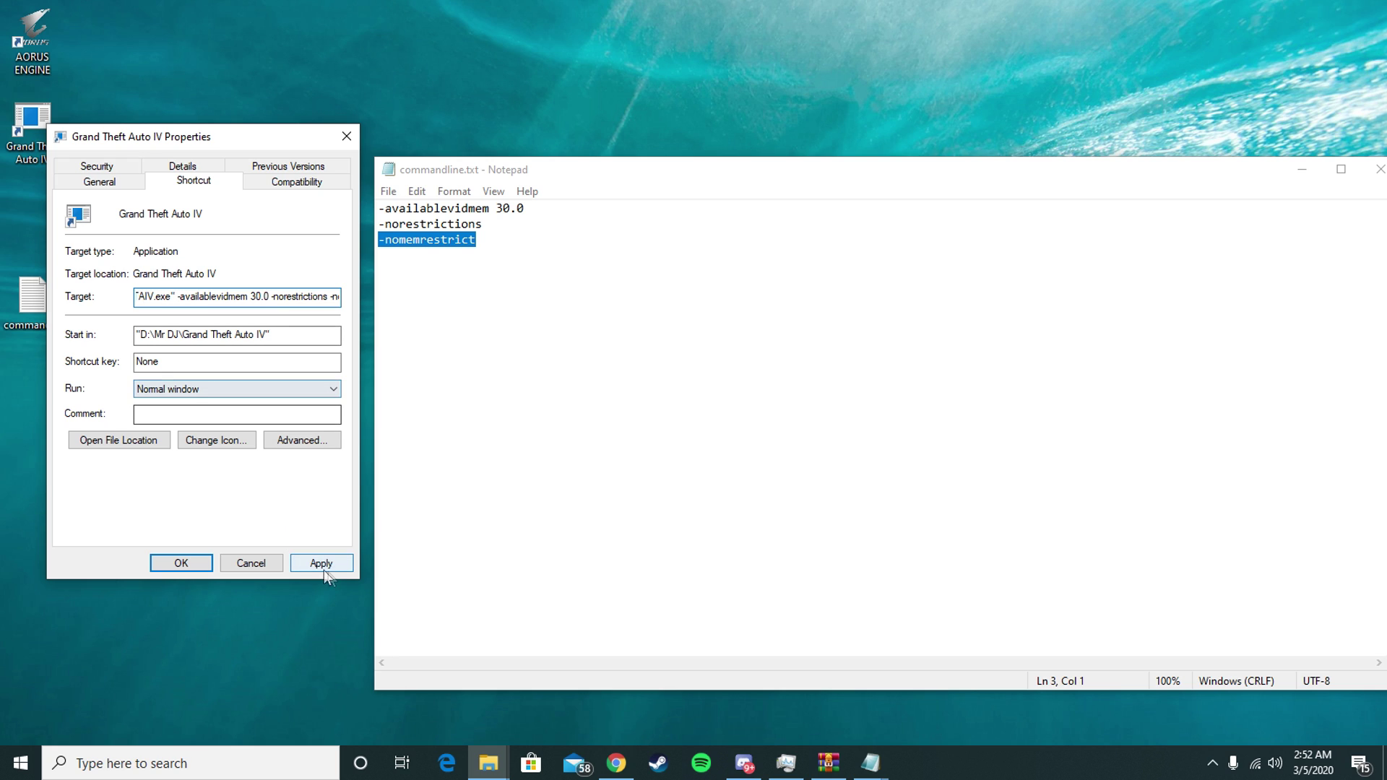
click(324, 565)
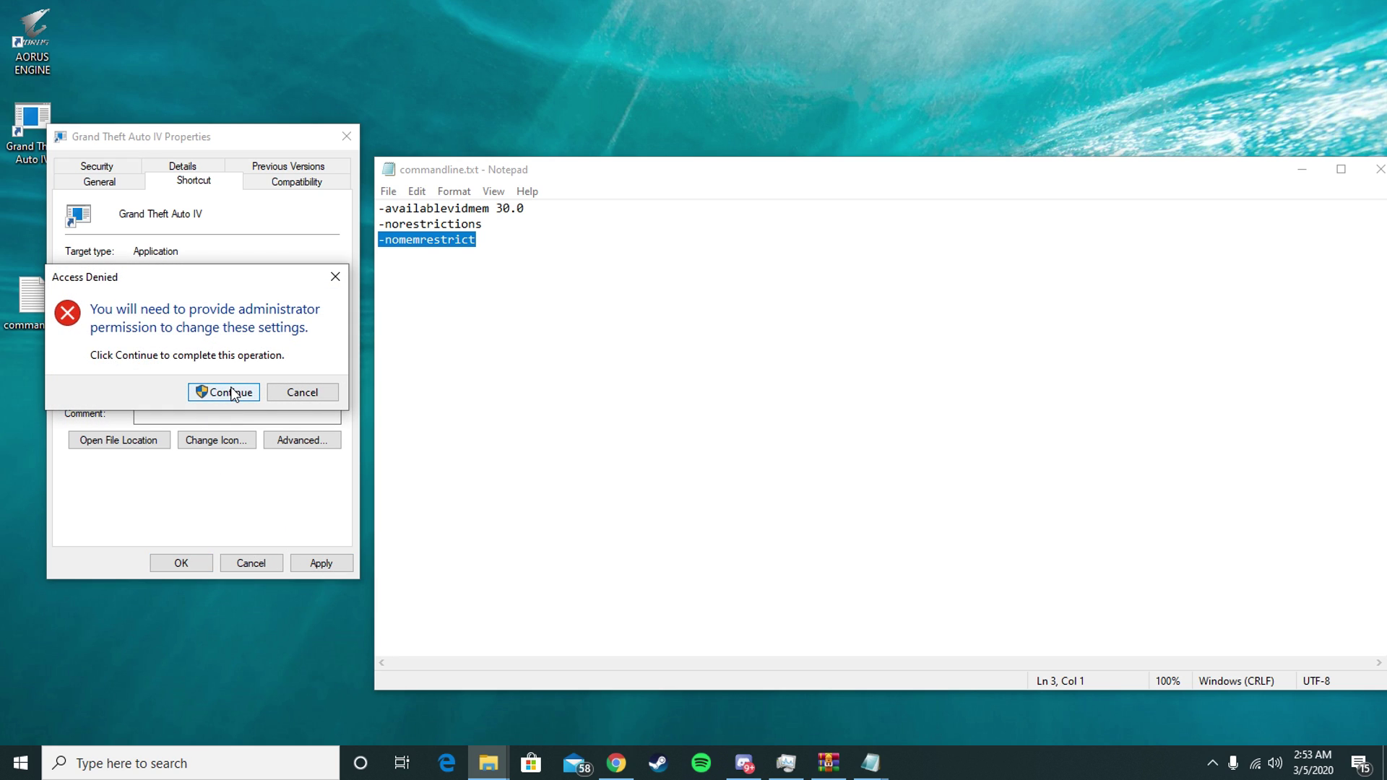
Grant administrator permission, close the shortcut properties, then save and close commandline.txt.
click(232, 390)
click(182, 563)
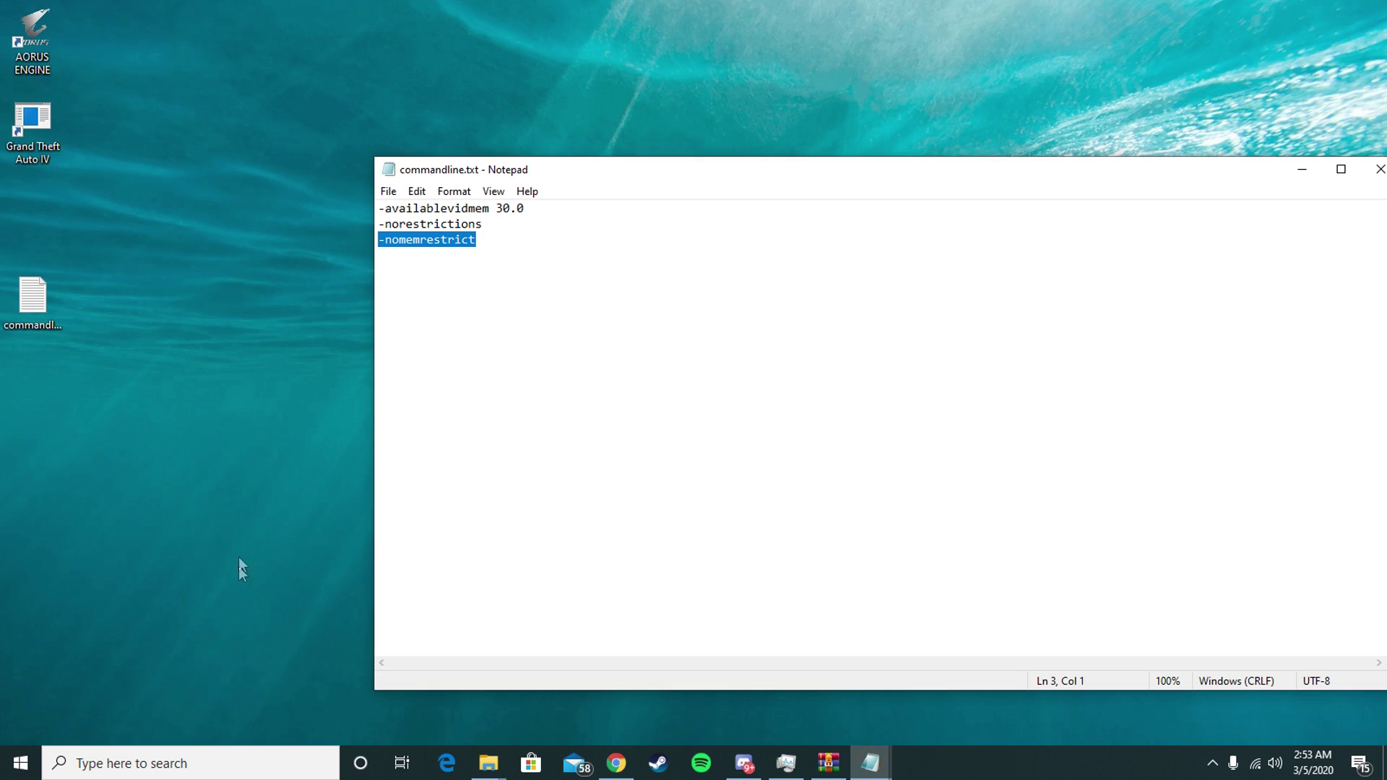
click(388, 191)
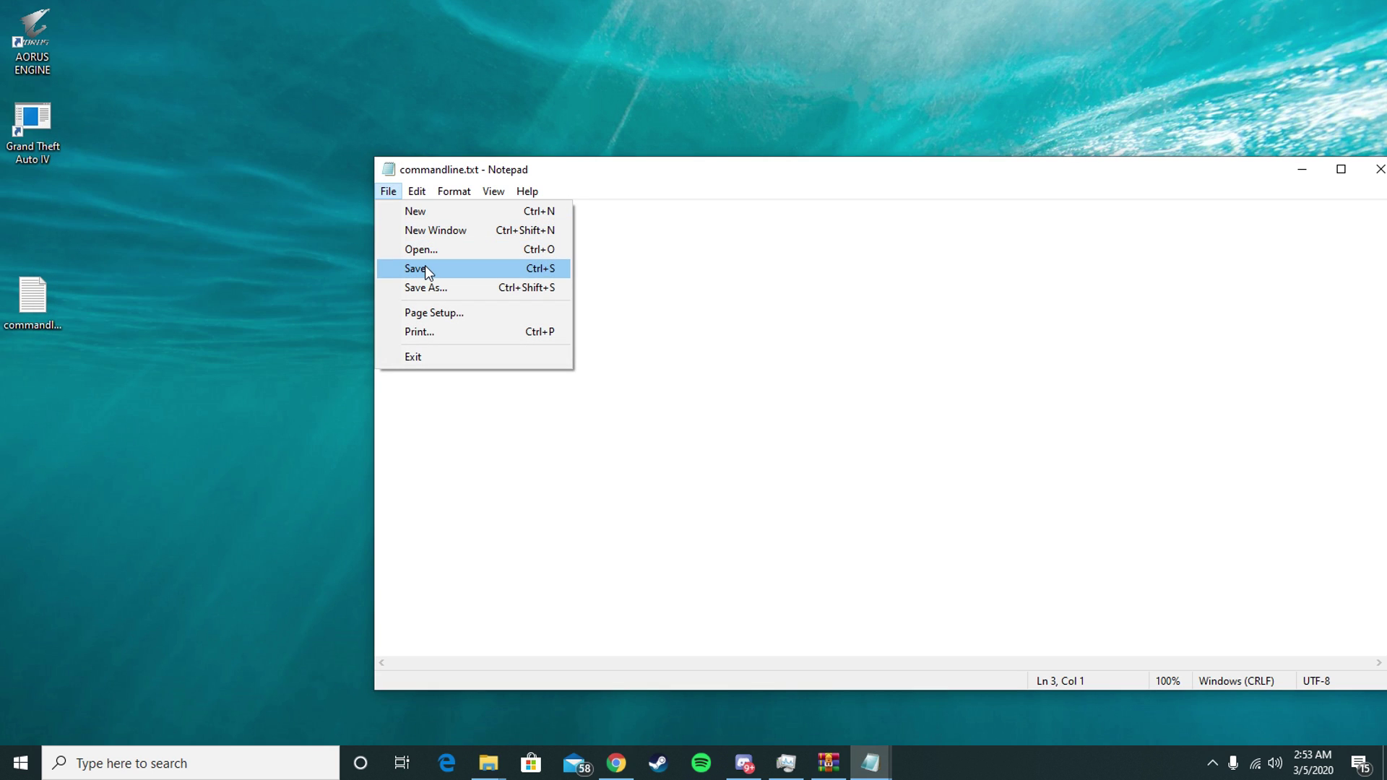
click(425, 266)
drag(591, 171, 334, 150)
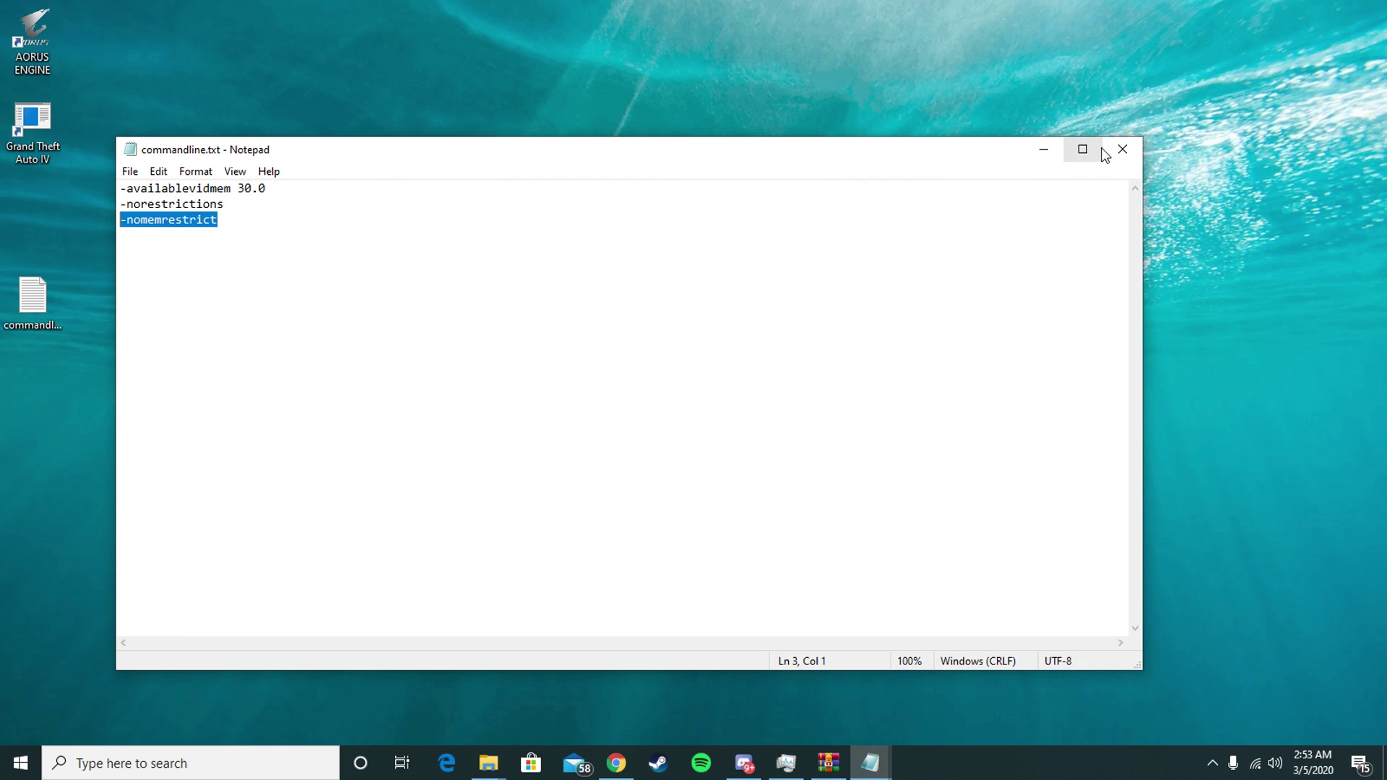
click(1121, 149)
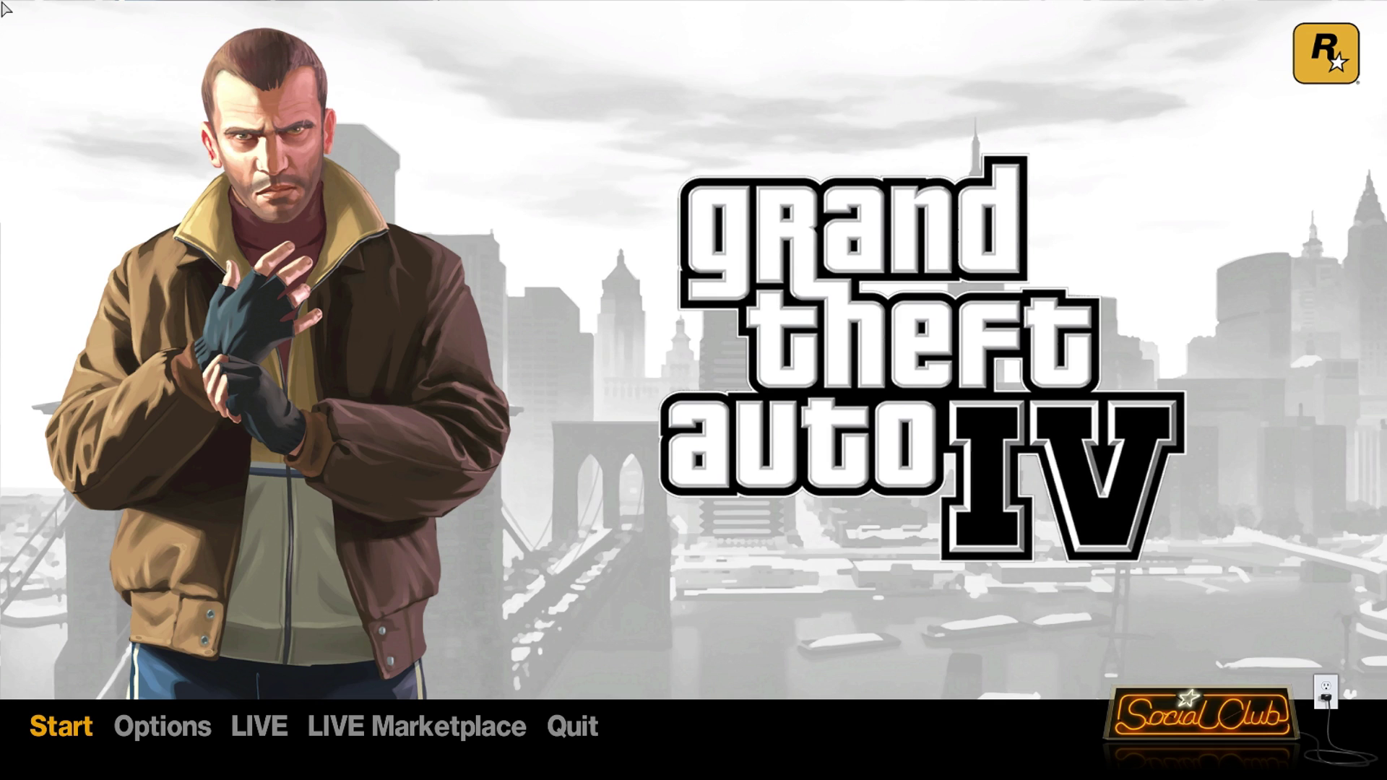
In the game's graphics options, apply and keep an 800 x 600 (56 Hz) video mode.
key(Right)
key(Return)
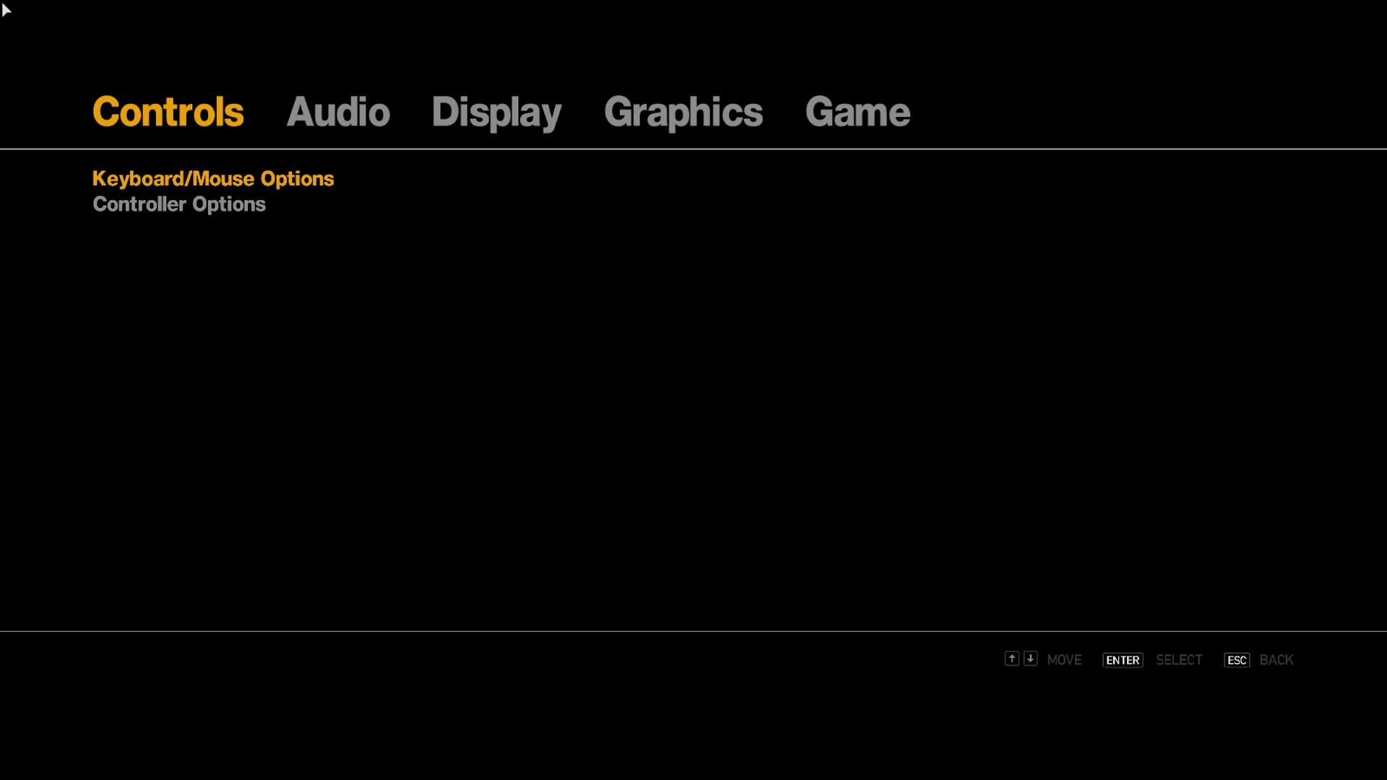
click(656, 116)
key(Left)
key(Left)
key(Left)
key(Left)
key(Left)
key(Left)
key(Left)
key(Left)
key(Left)
key(Left)
key(Left)
key(Left)
key(Left)
key(Left)
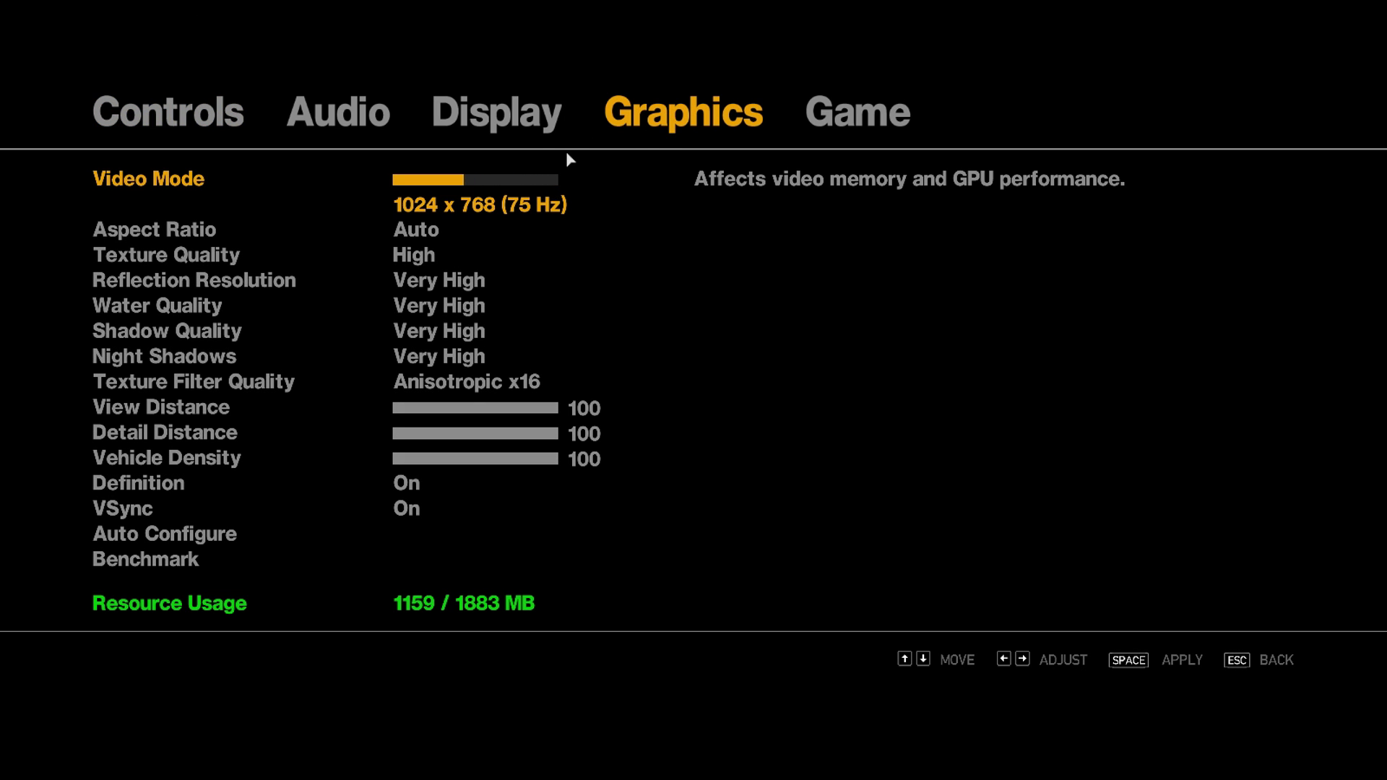
key(Left)
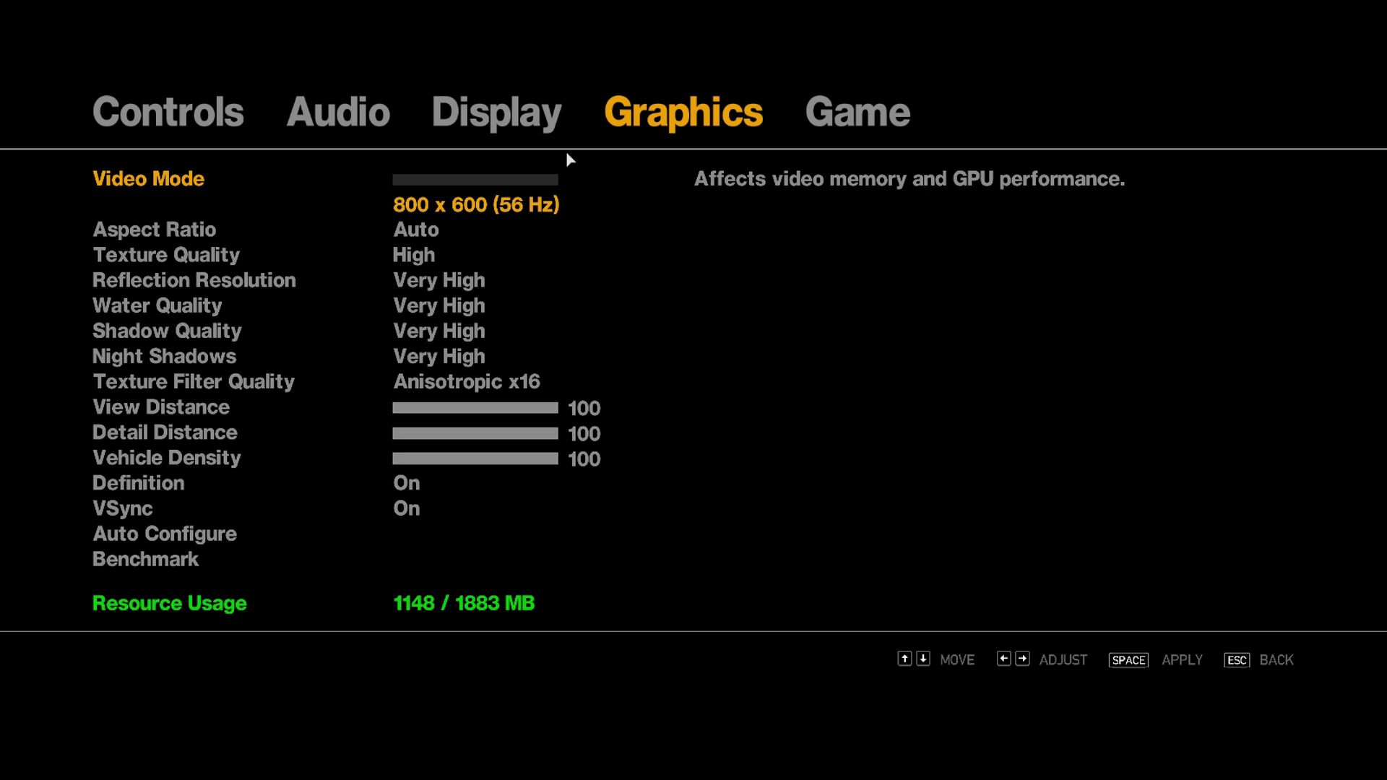
key(space)
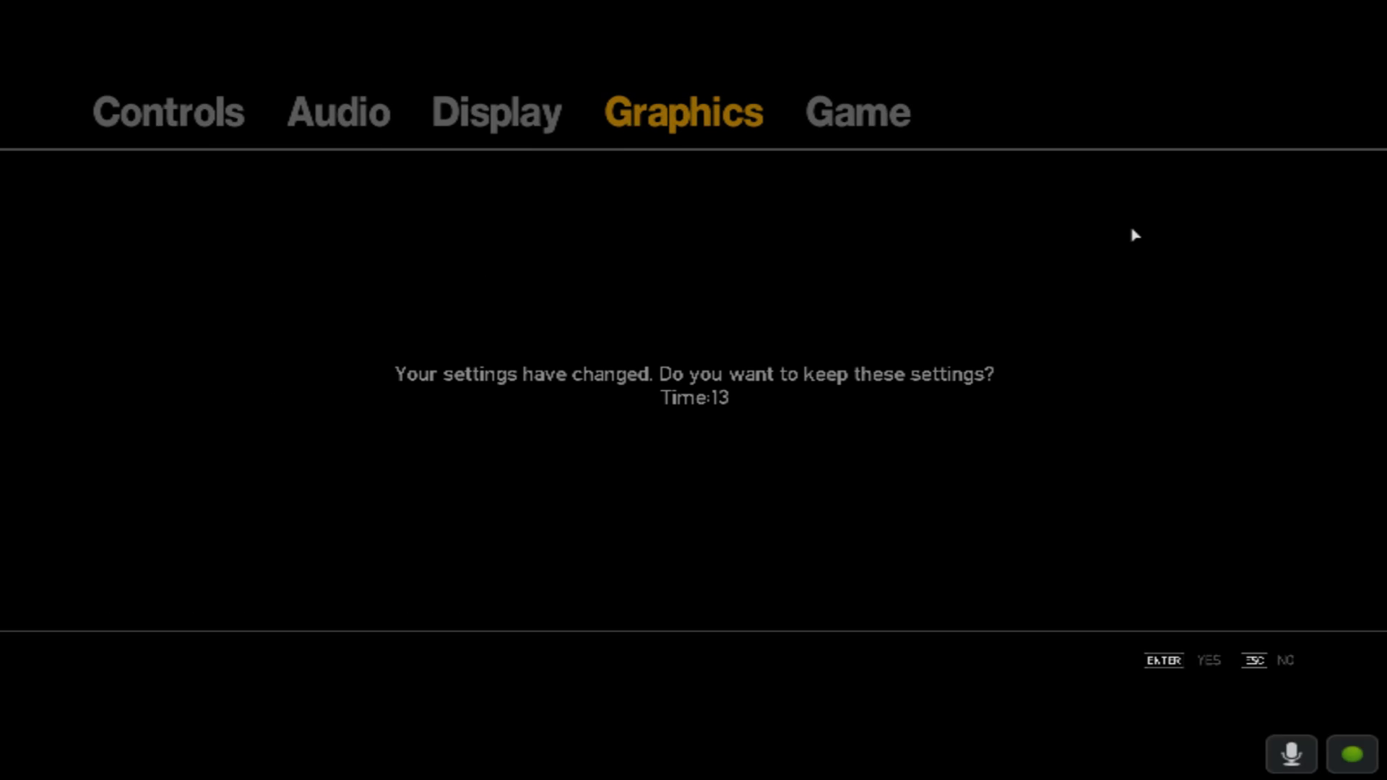
key(Return)
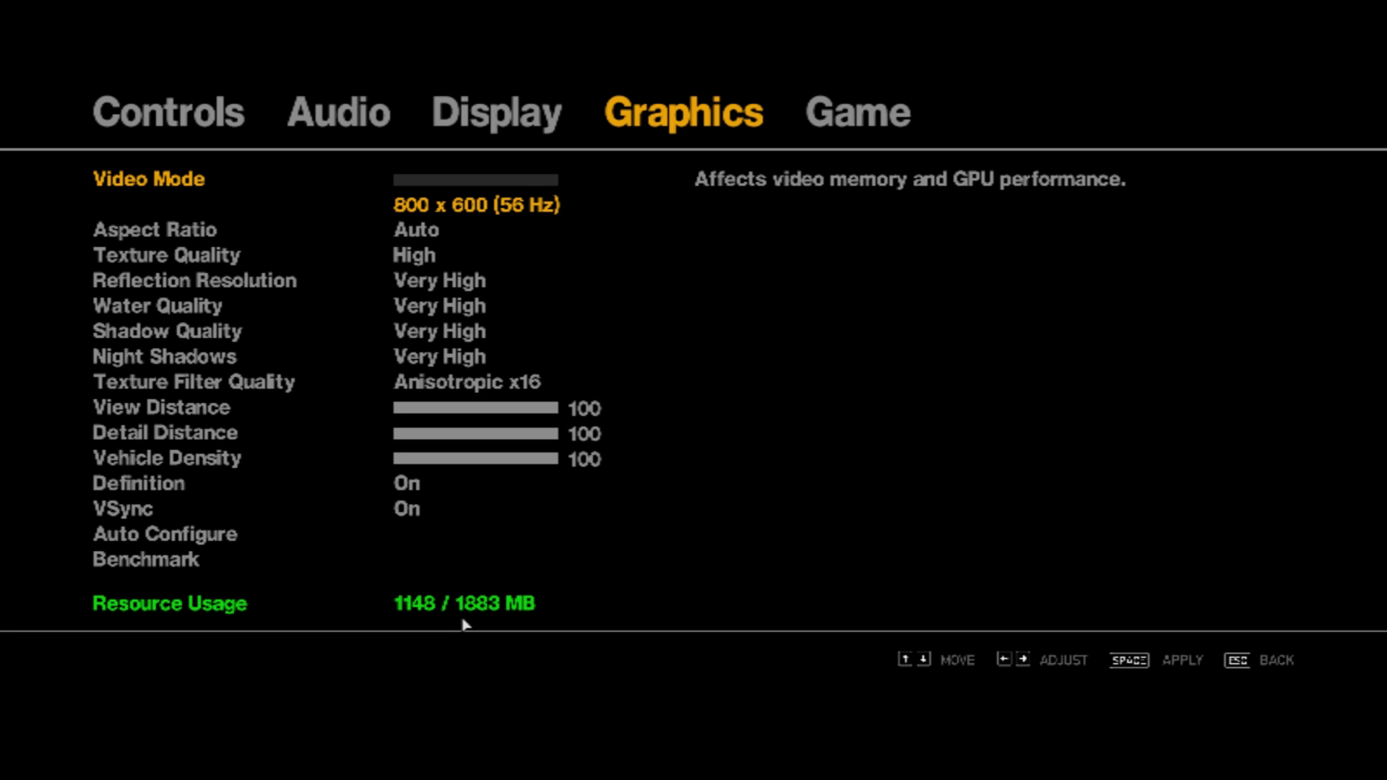
Raise the video mode to 1600 x 900 (60 Hz), keep it, and return to the main menu.
key(Right)
key(Right)
key(Right)
key(Right)
key(Right)
key(Right)
key(Right)
key(Right)
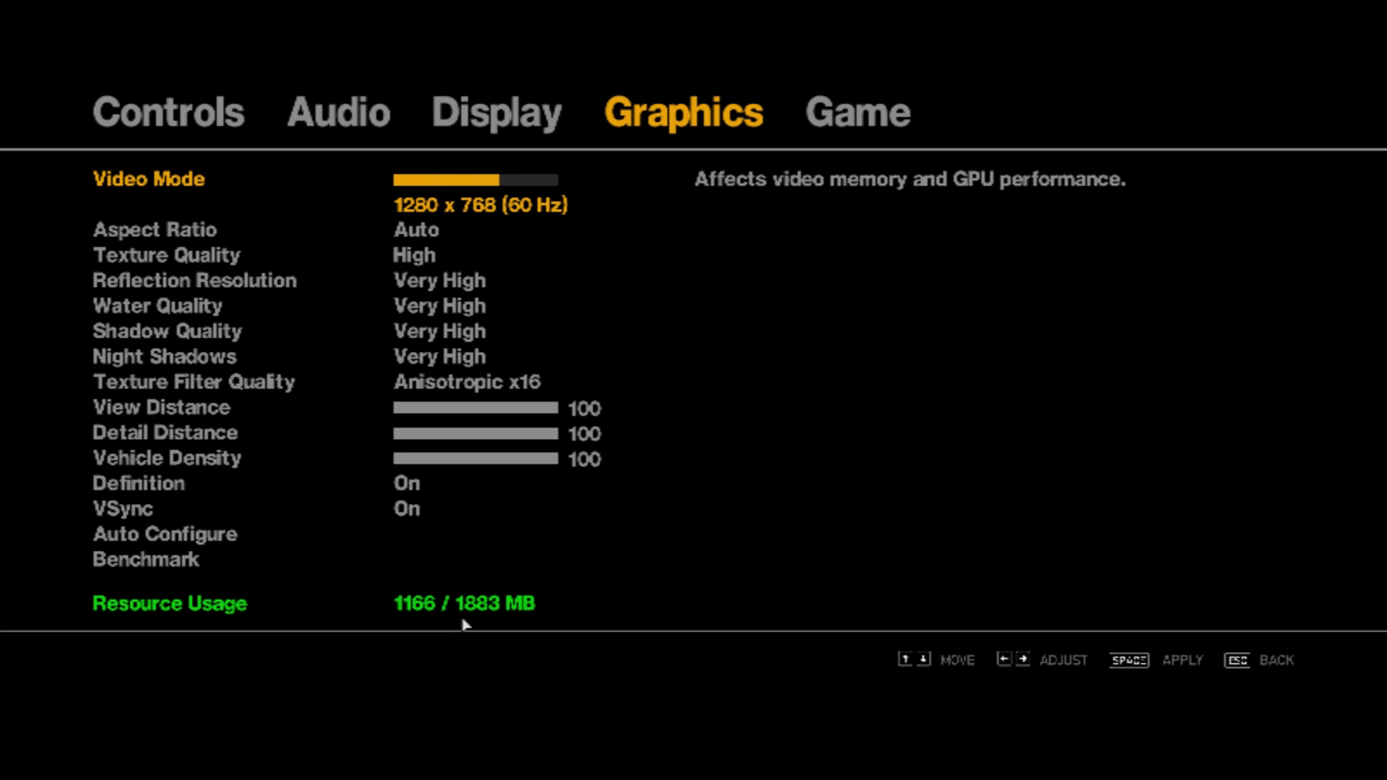
key(Right)
key(Right)
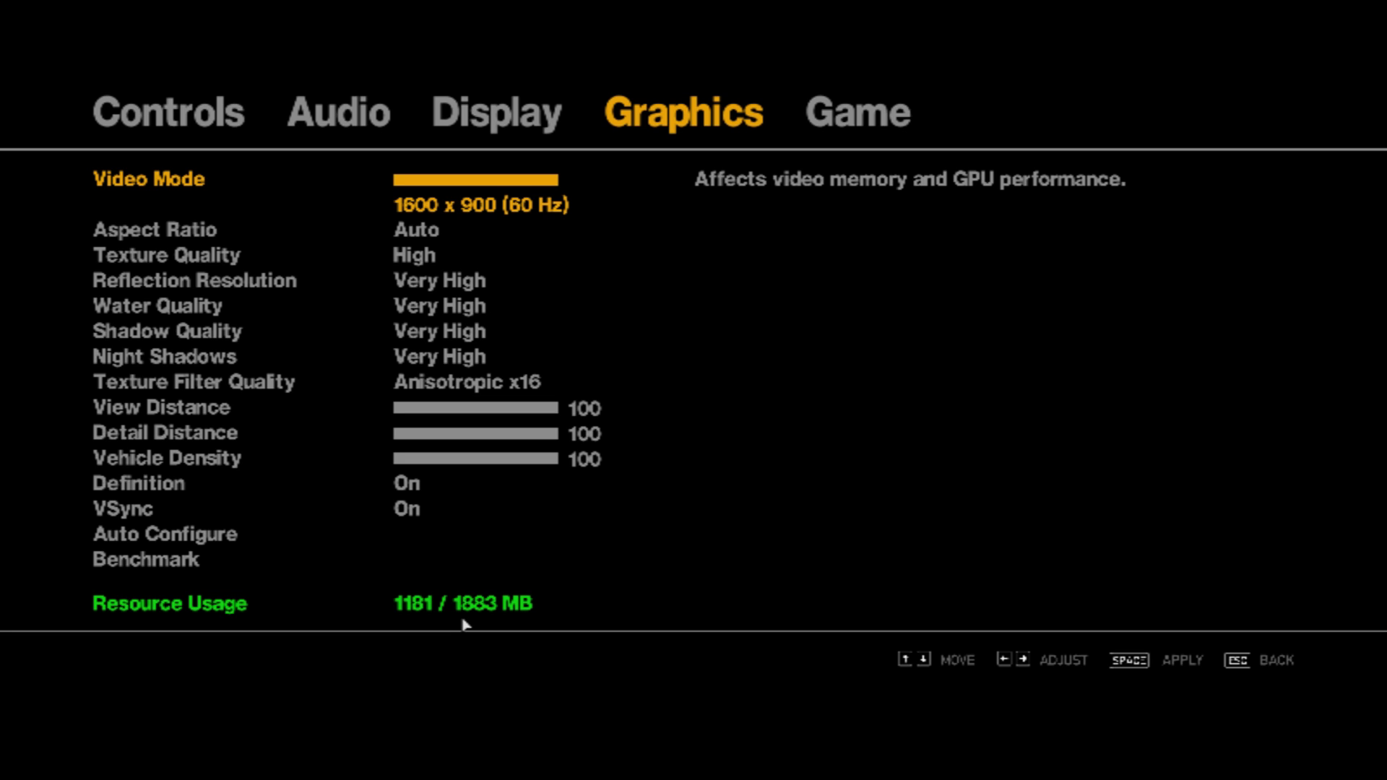
key(space)
key(Return)
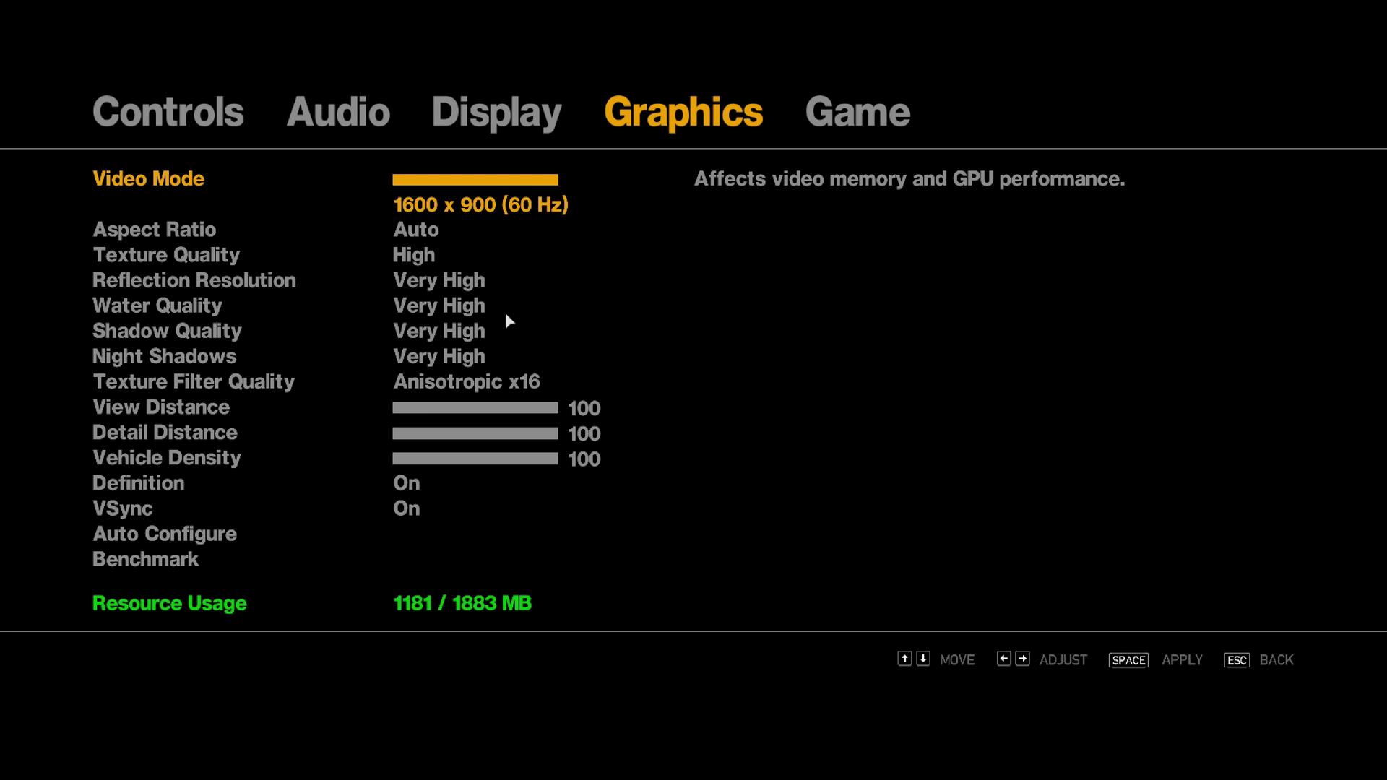
key(Escape)
key(Escape)
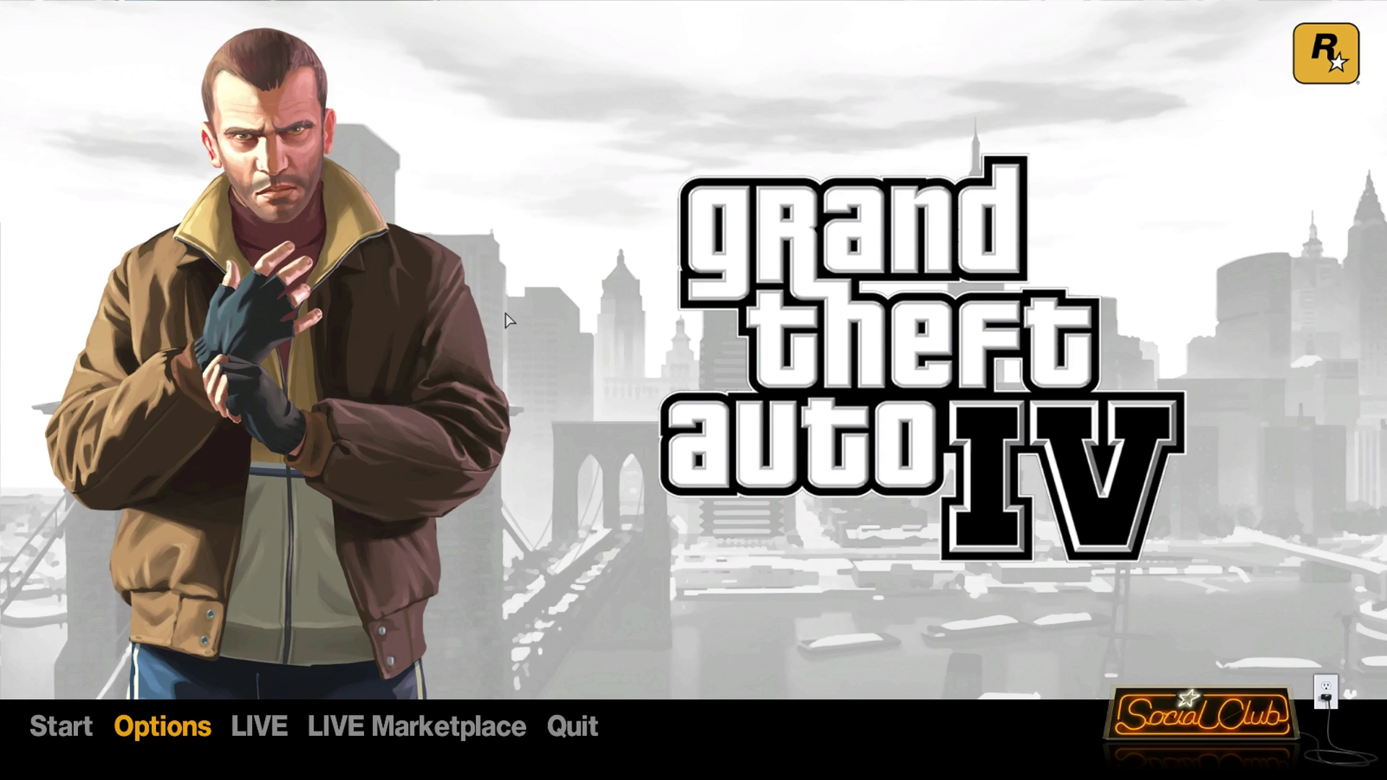